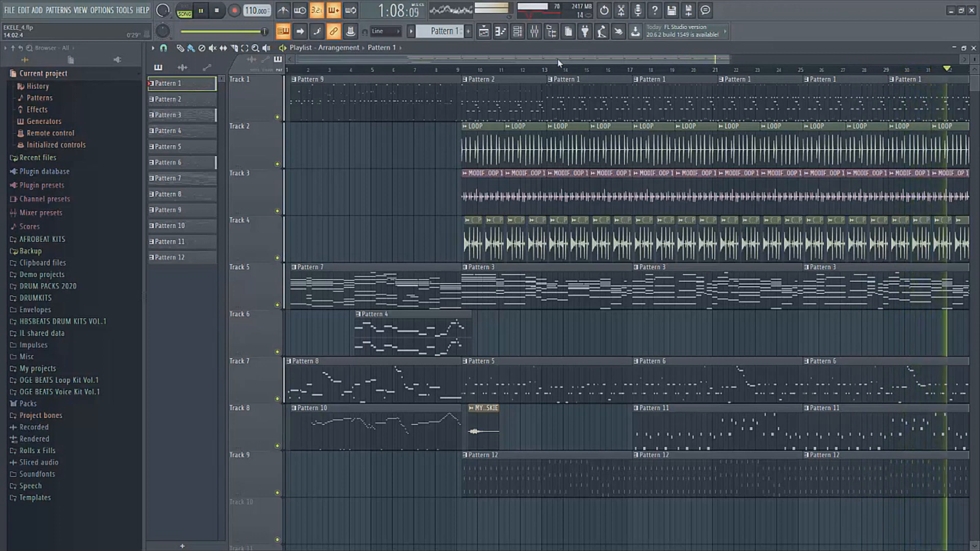
Stop playback, solo Track 1 in the playlist, and open its Pattern 9 clip in the piano roll.
key(space)
right_click(278, 117)
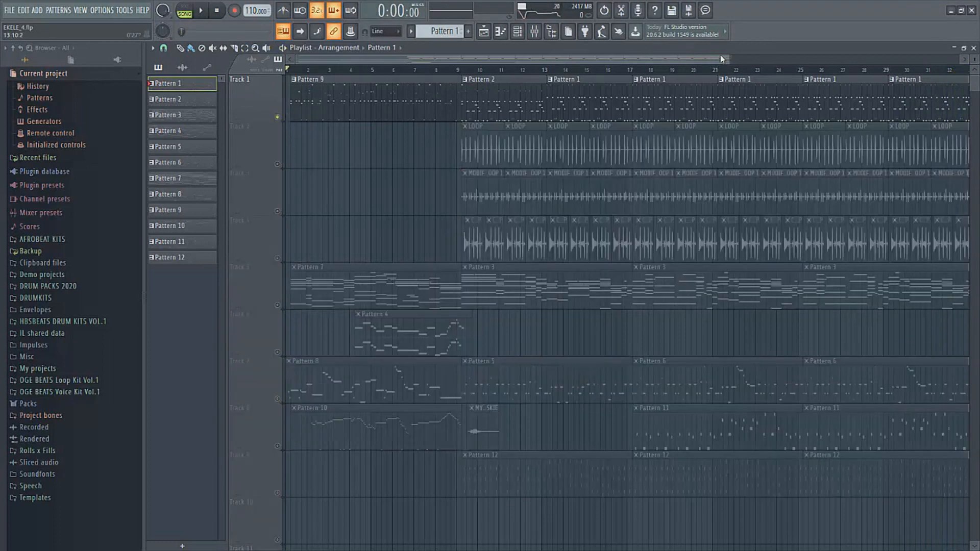
drag(733, 54, 424, 45)
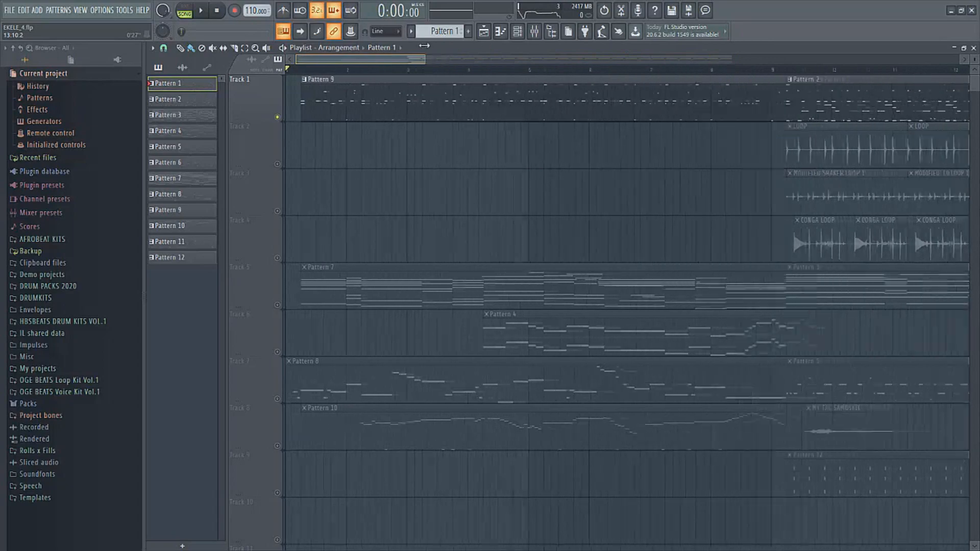
double_click(462, 89)
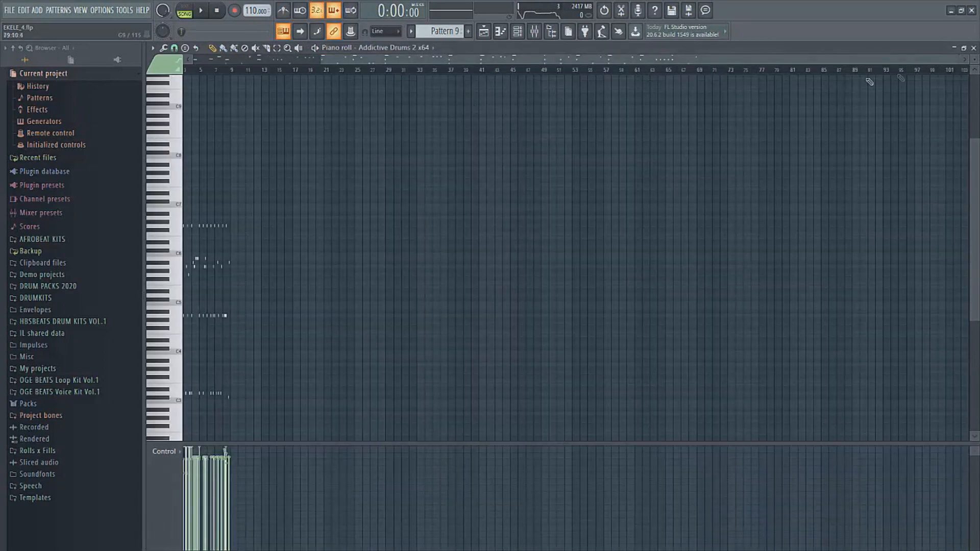
drag(964, 65, 740, 61)
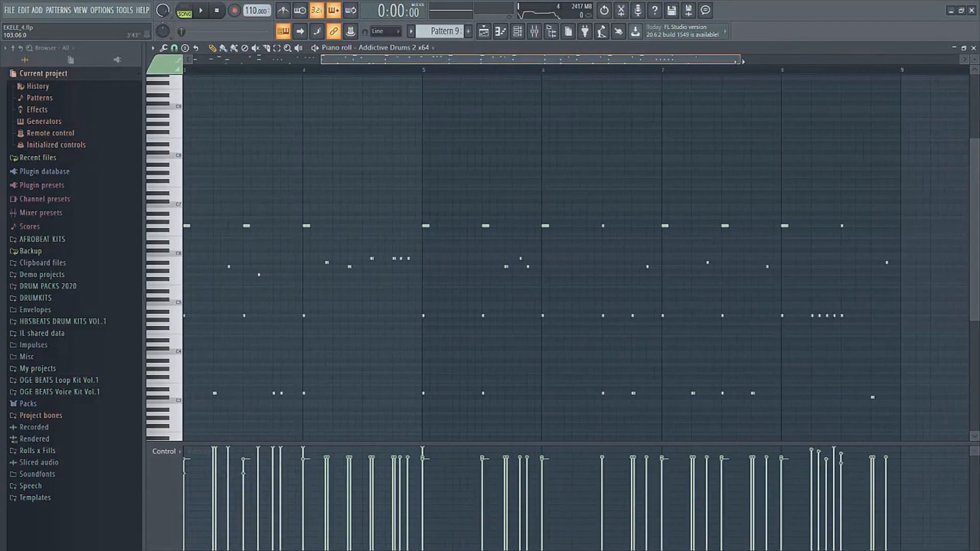
Set the project's timebase to 96 PPQ in the project settings and close the settings window.
click(100, 12)
click(115, 35)
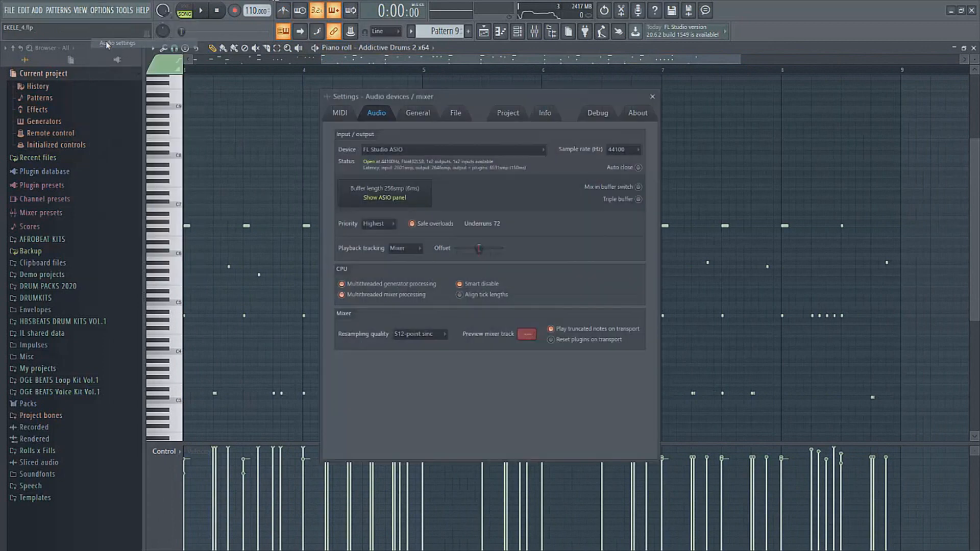
click(546, 115)
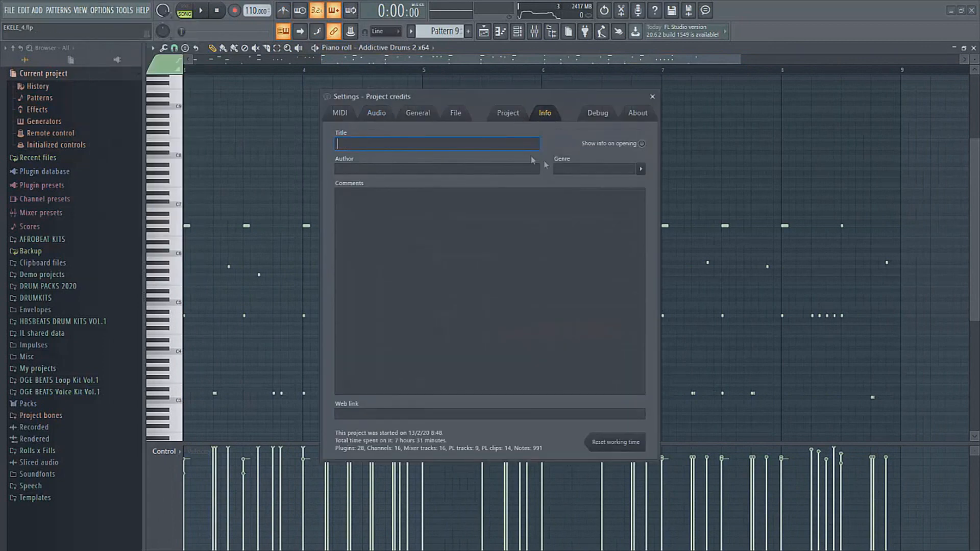
click(511, 114)
click(545, 200)
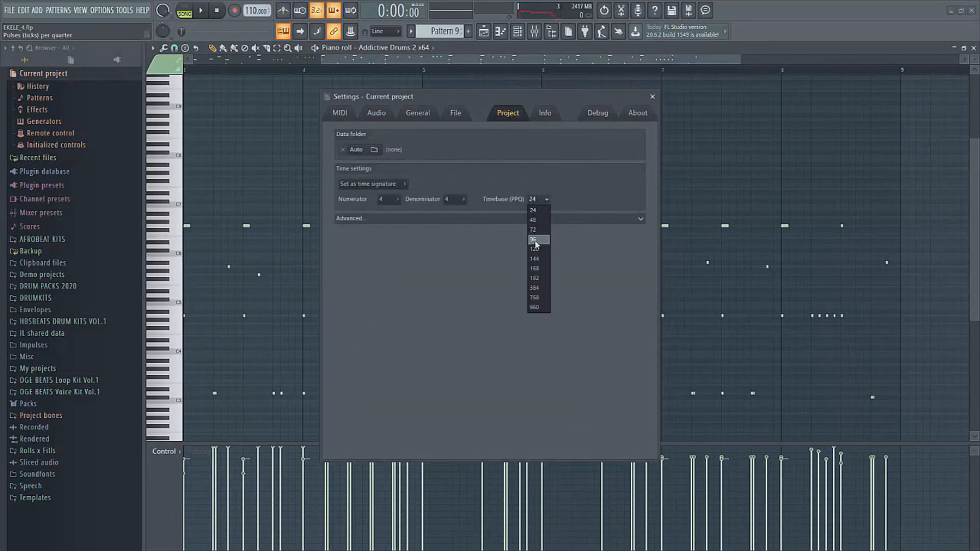
click(535, 240)
click(652, 97)
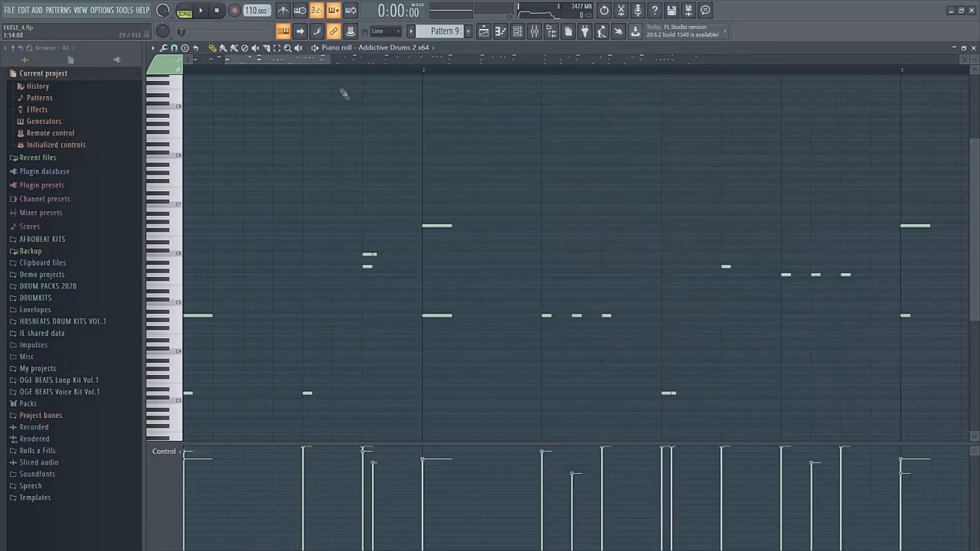
Play Pattern 9 on its own and examine its Addictive Drums 2 notes from the first to the last bar.
drag(328, 59, 503, 81)
scroll(533, 138, down, 3)
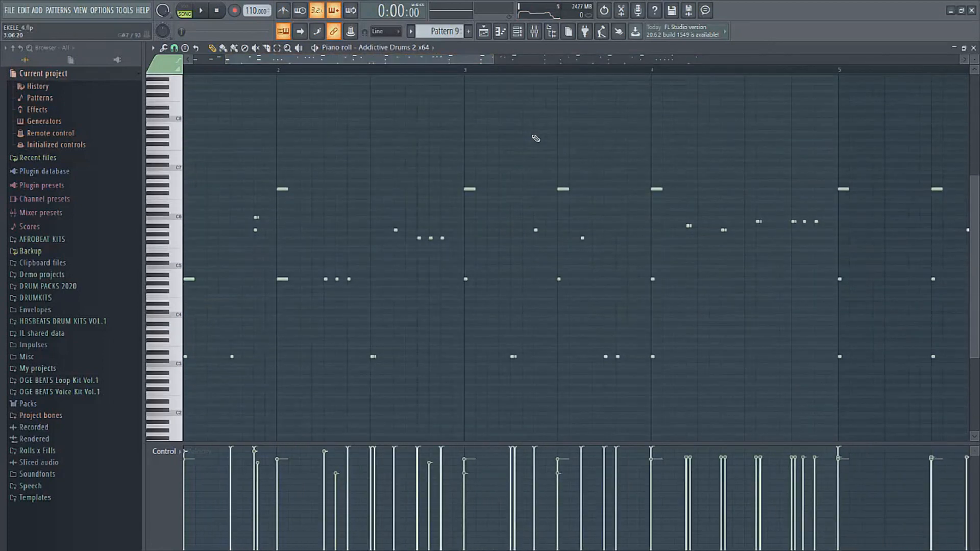
drag(391, 55, 360, 57)
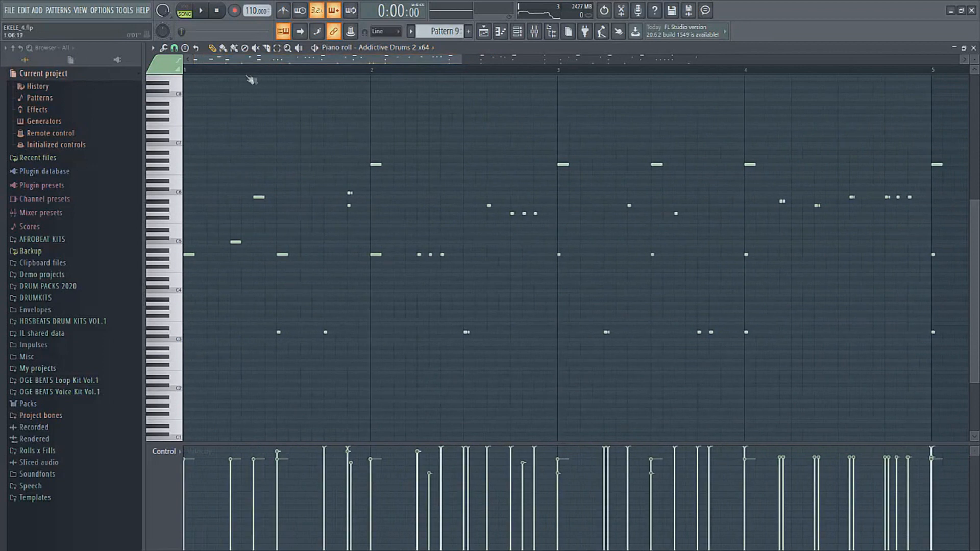
click(199, 11)
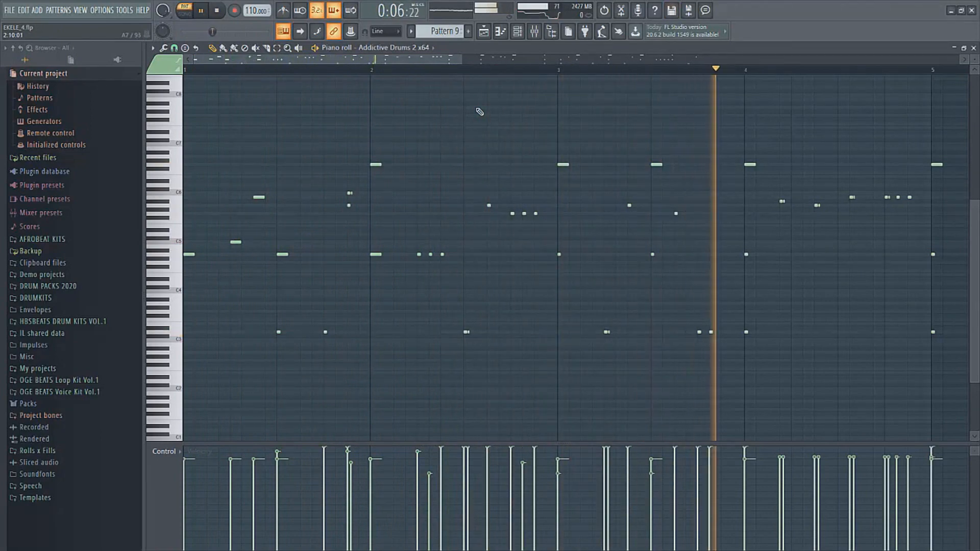
drag(418, 60, 687, 56)
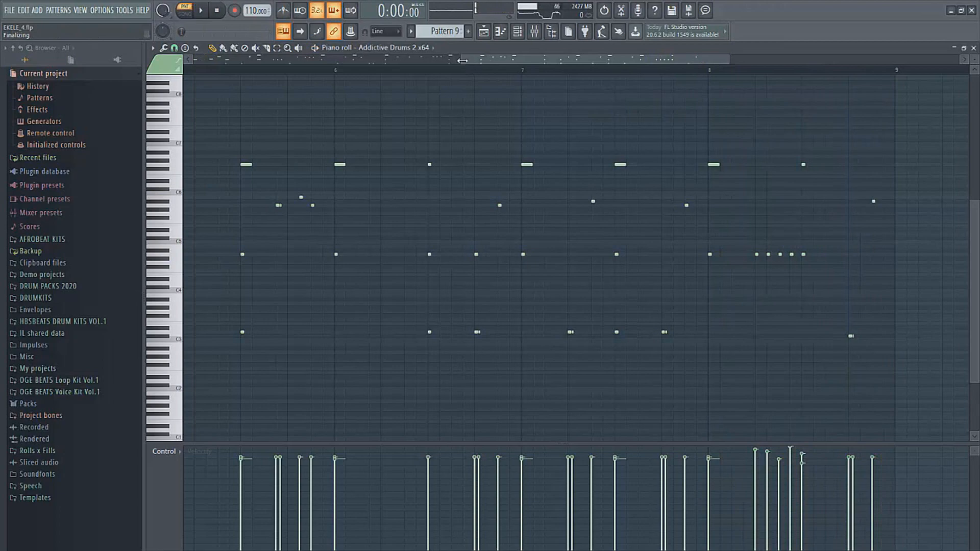
drag(461, 60, 171, 61)
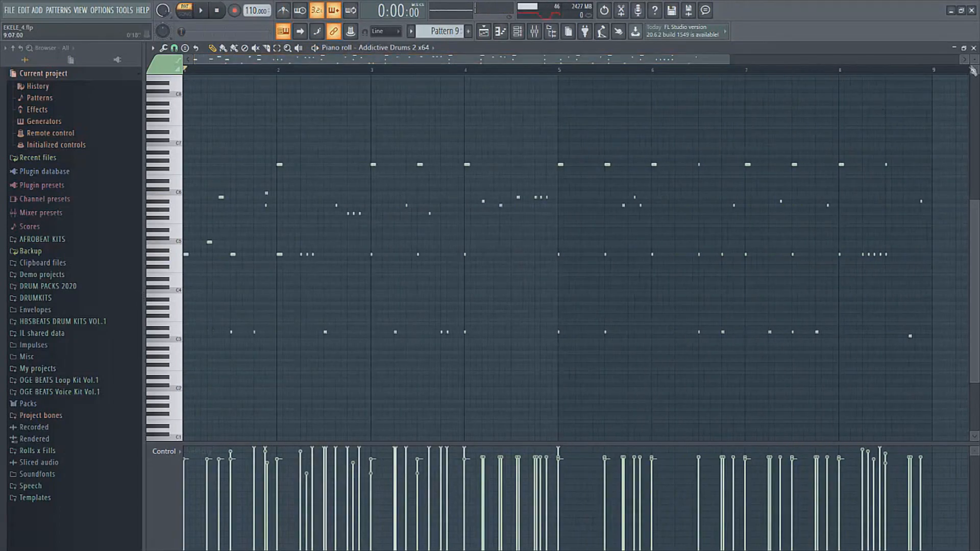
Enlarge the Pattern 9 drum notes and listen to the pattern again from its start.
drag(973, 60, 973, 55)
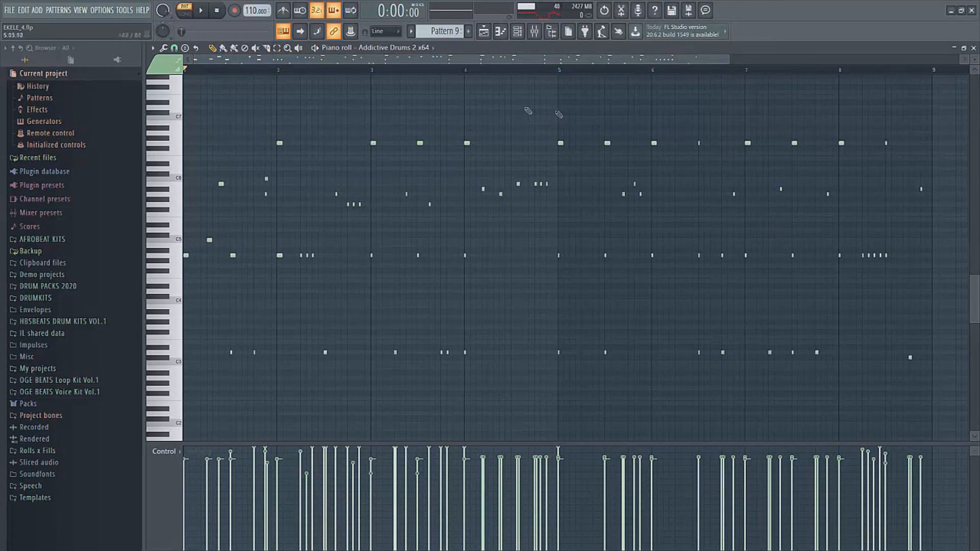
mouse_move(729, 59)
mouse_down()
mouse_move(863, 69)
mouse_move(746, 58)
mouse_up()
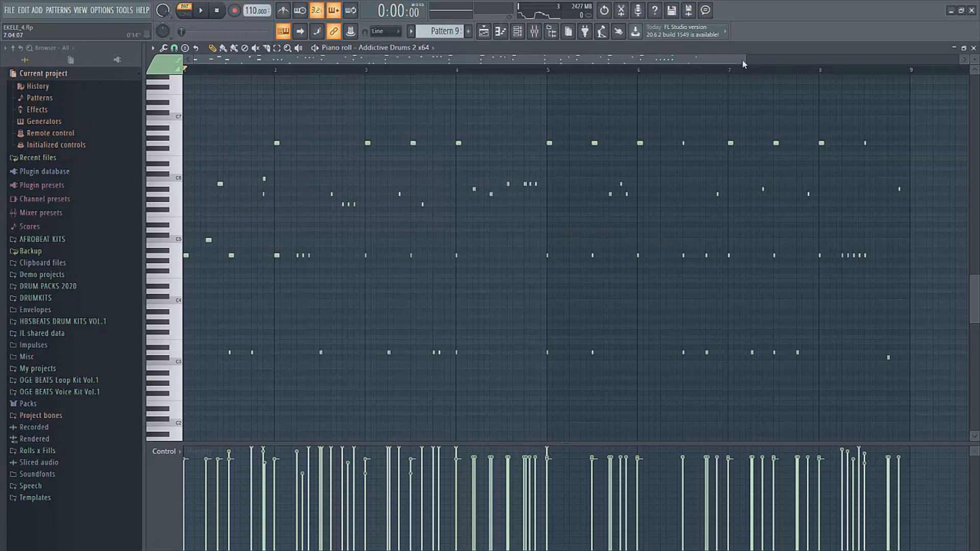
scroll(471, 143, up, 3)
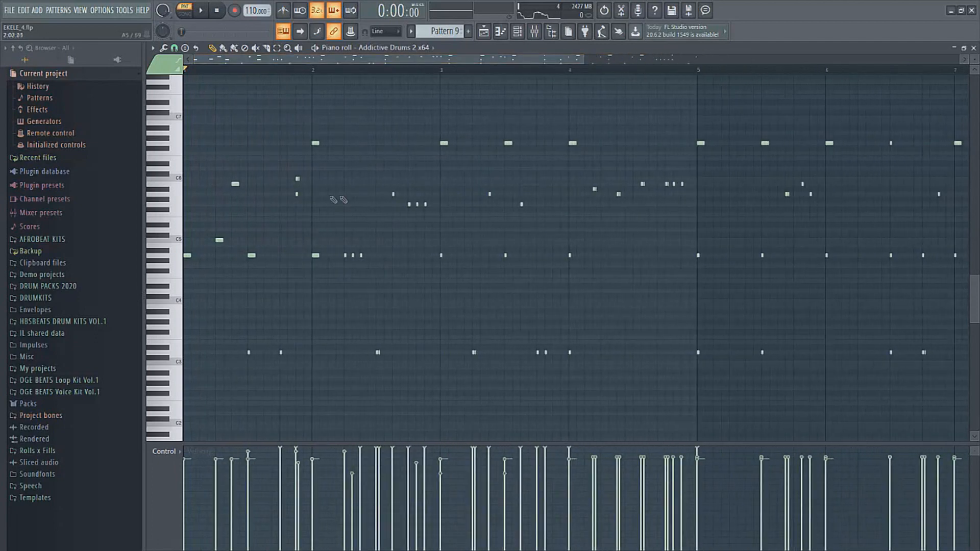
key(space)
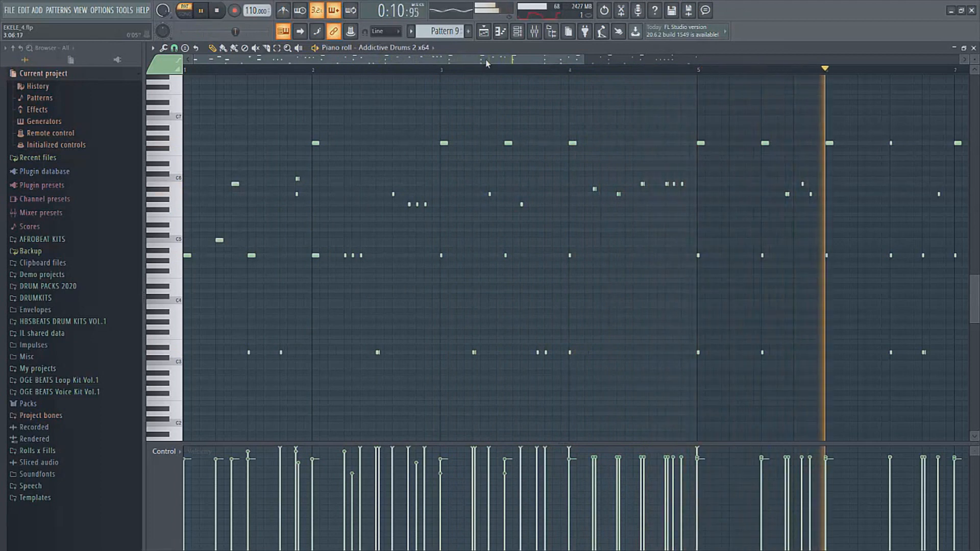
key(space)
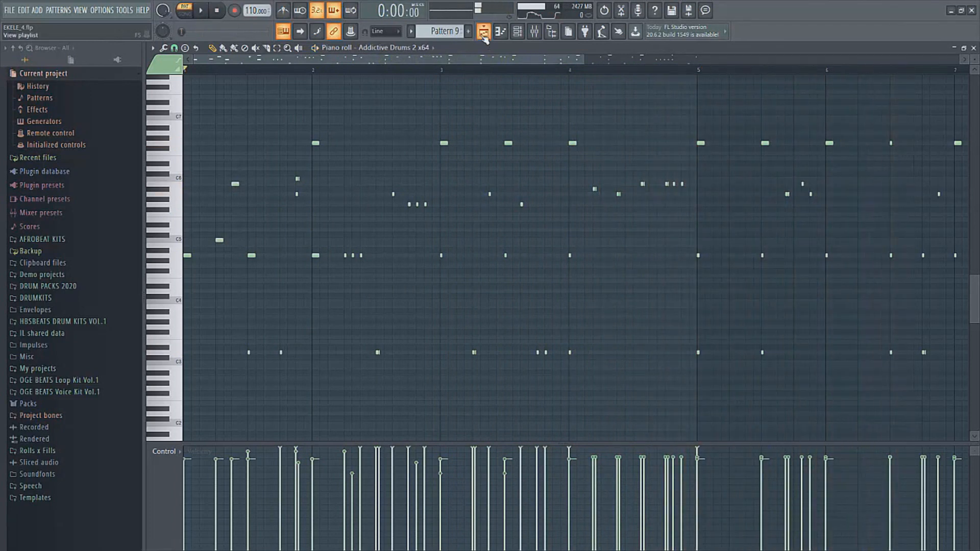
Check the clap notes of the playlist's Pattern 2 clip and listen to the soloed Track 1 from bar 9.
click(483, 36)
drag(329, 58, 558, 58)
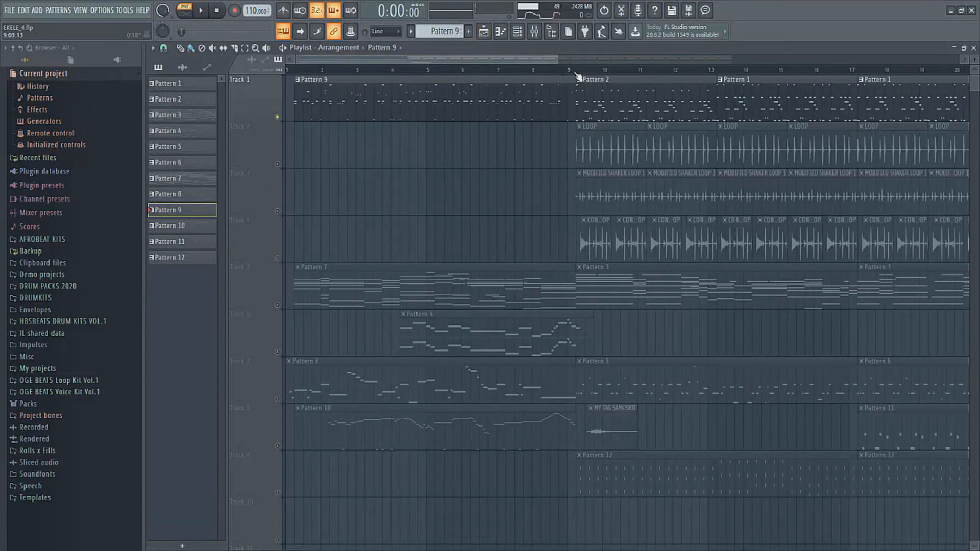
double_click(595, 98)
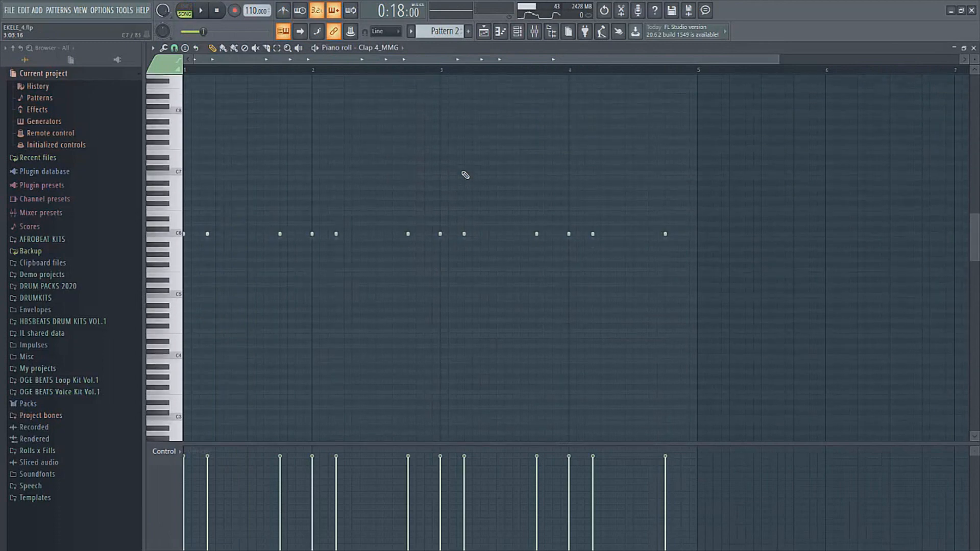
click(483, 31)
key(space)
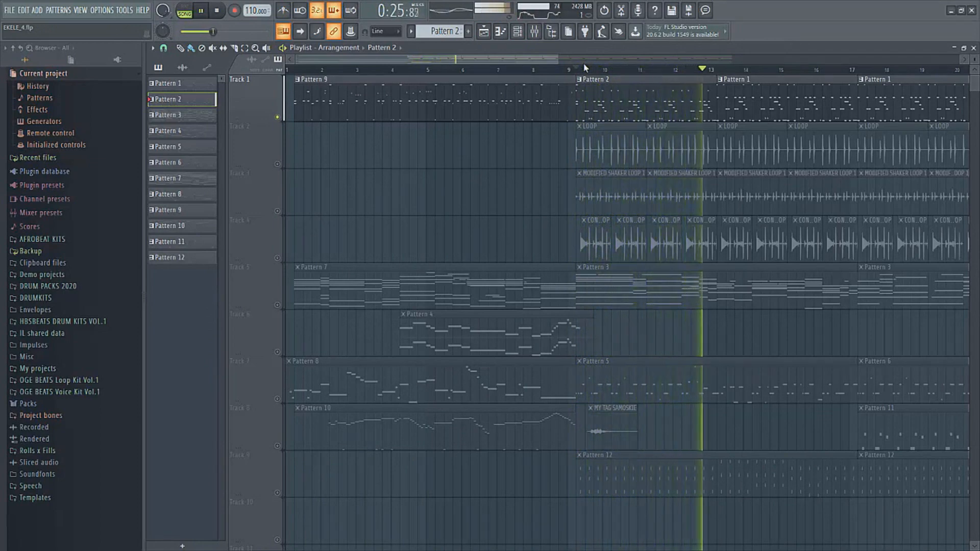
key(space)
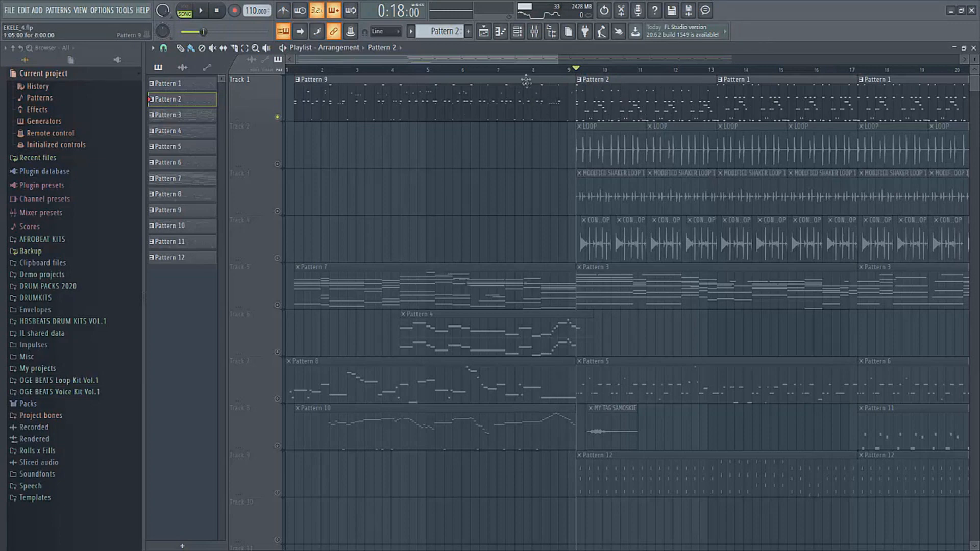
Open the Addictive Drums 2 instrument from the channel rack and display its Studio Rock kit page.
click(522, 32)
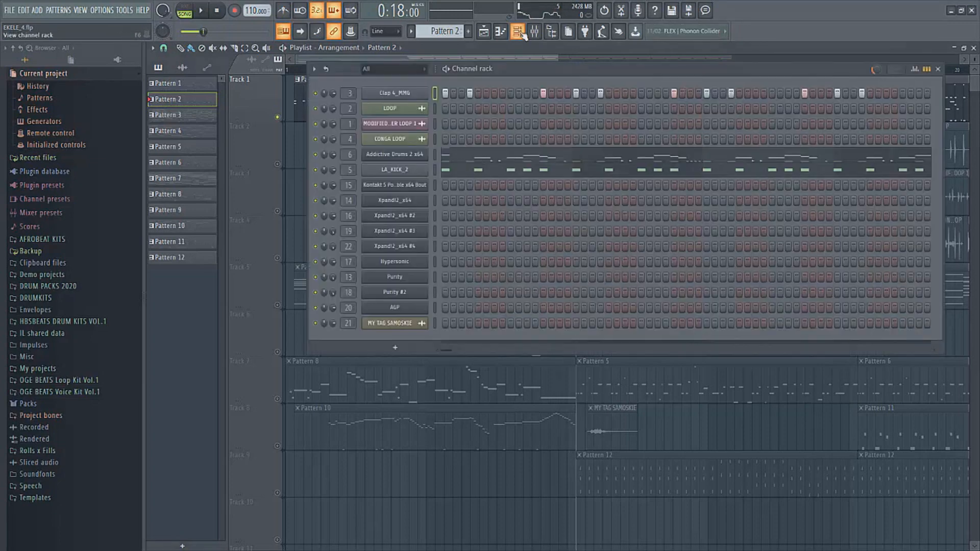
click(414, 154)
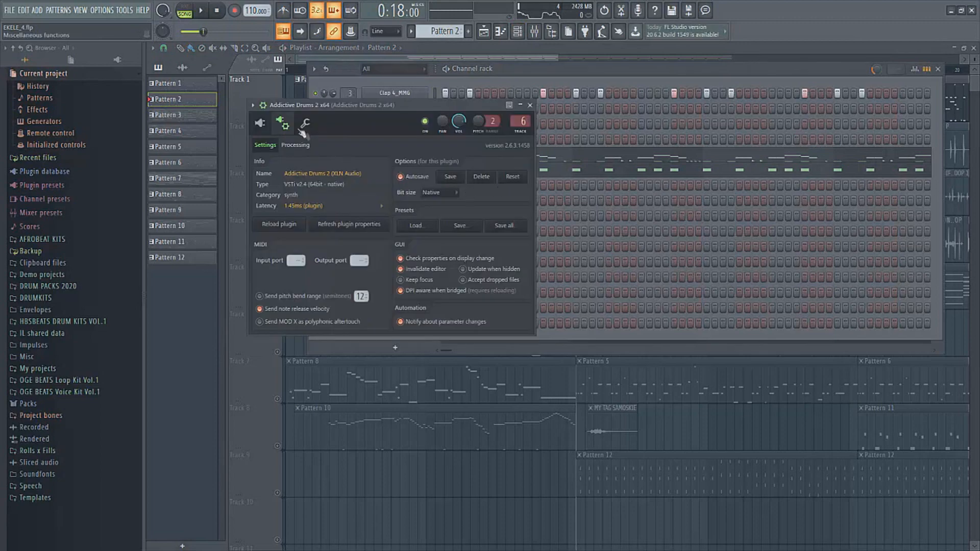
click(282, 123)
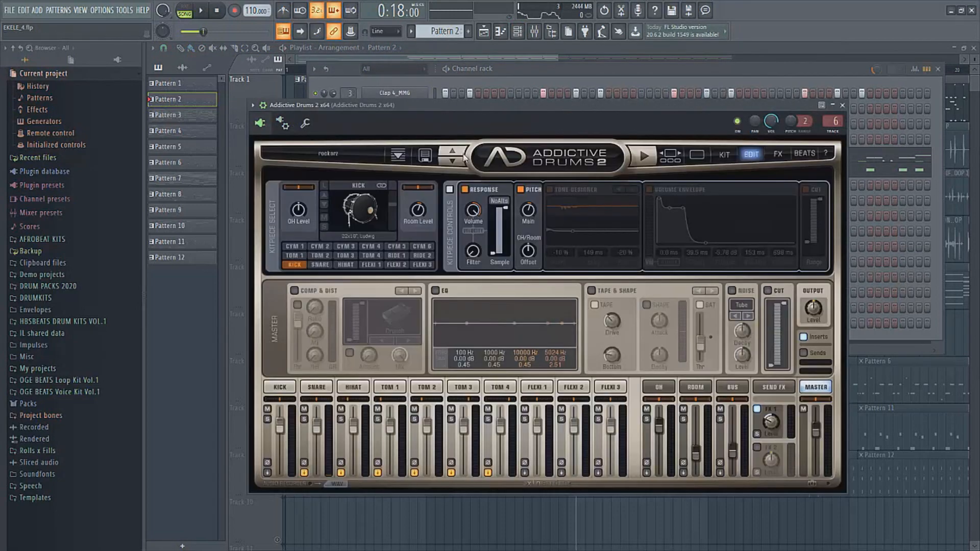
click(283, 123)
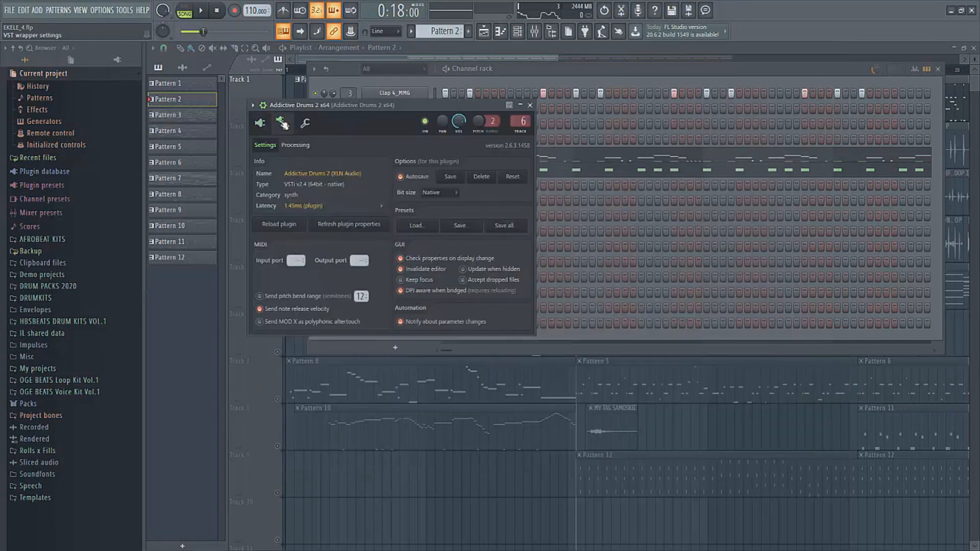
click(284, 125)
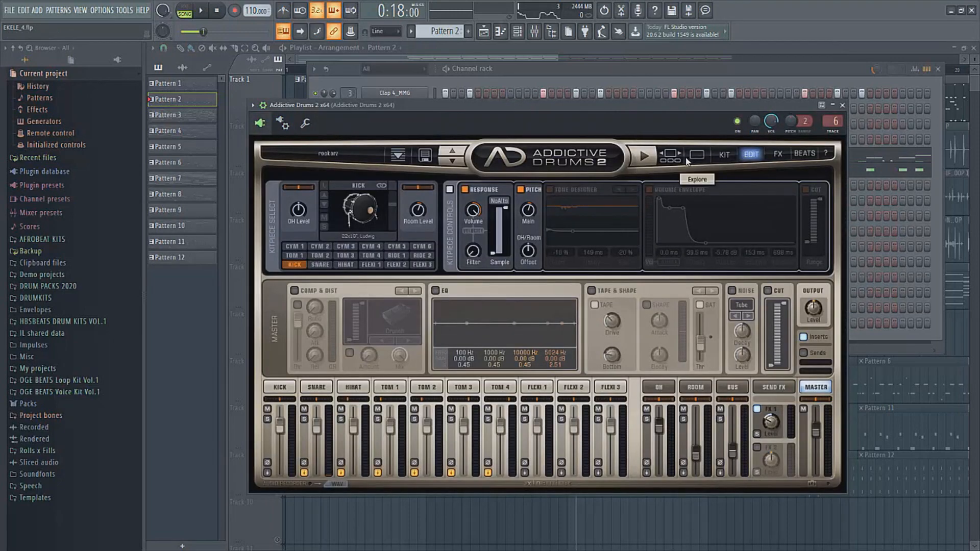
click(696, 159)
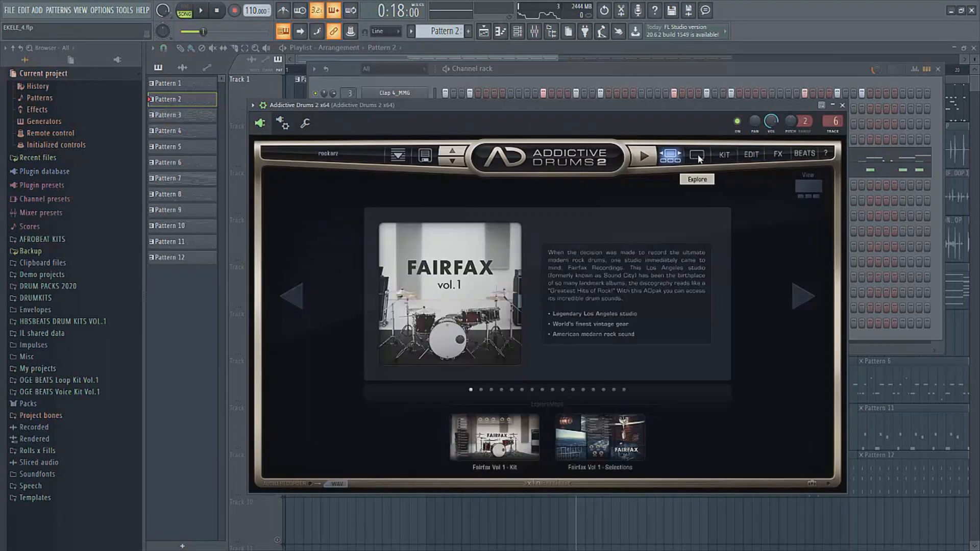
click(697, 158)
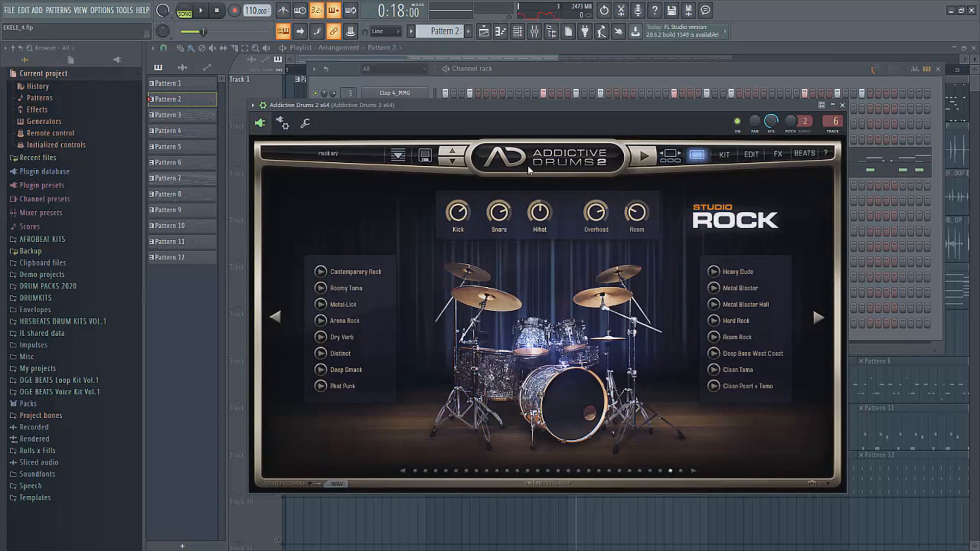
Listen to the soloed drums with the Studio Rock kit displayed, stop playback, and close the Addictive Drums 2 window.
key(space)
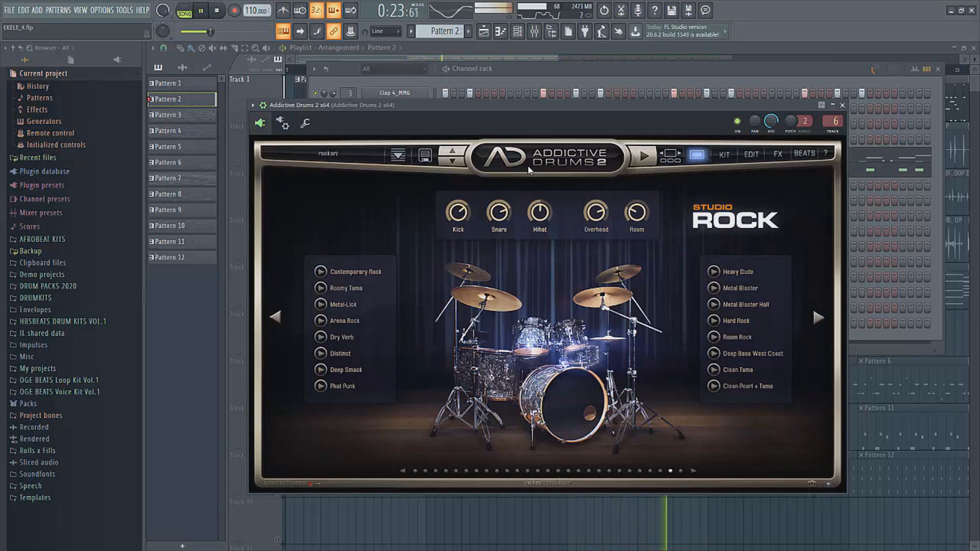
key(space)
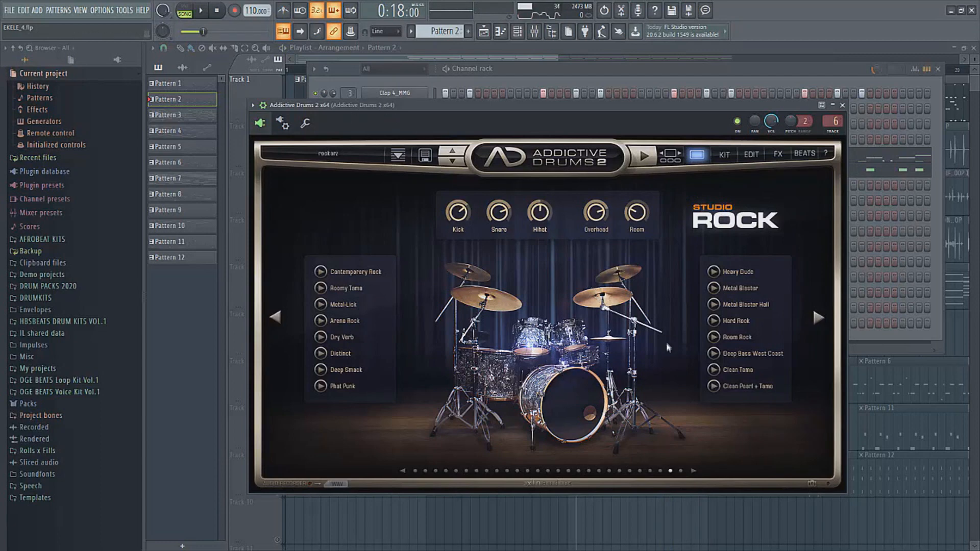
click(844, 105)
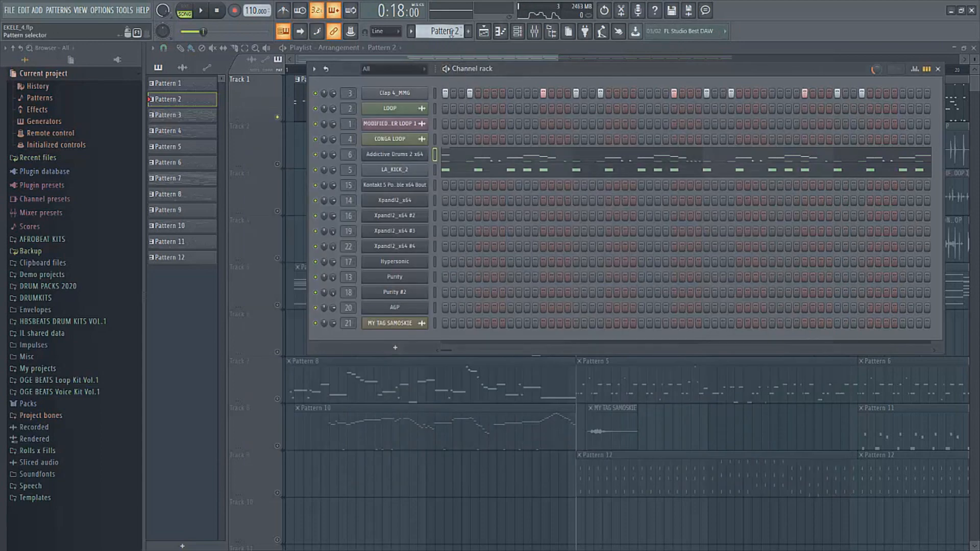
Return to the playlist and view Track 1's pattern clips through to the end of the arrangement.
click(484, 32)
drag(587, 57, 658, 62)
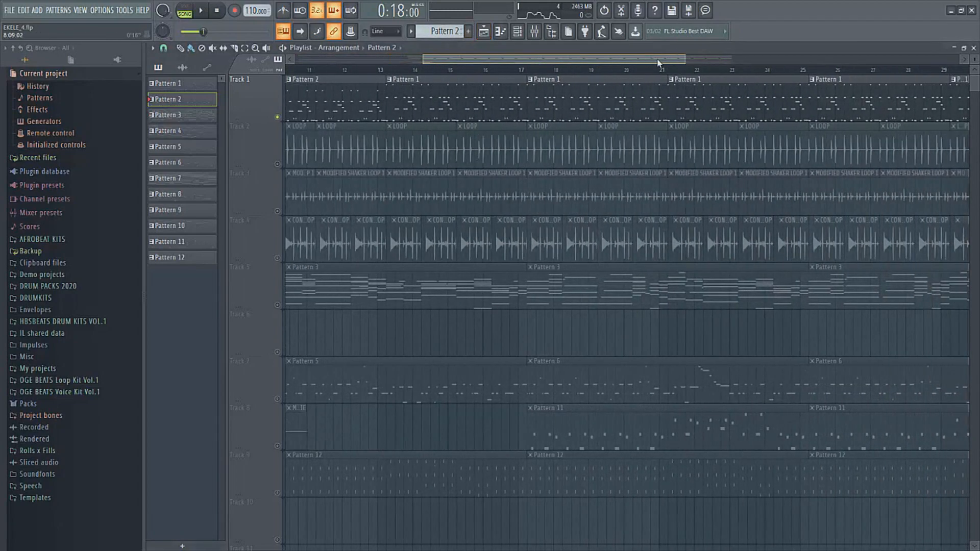
drag(425, 58, 375, 58)
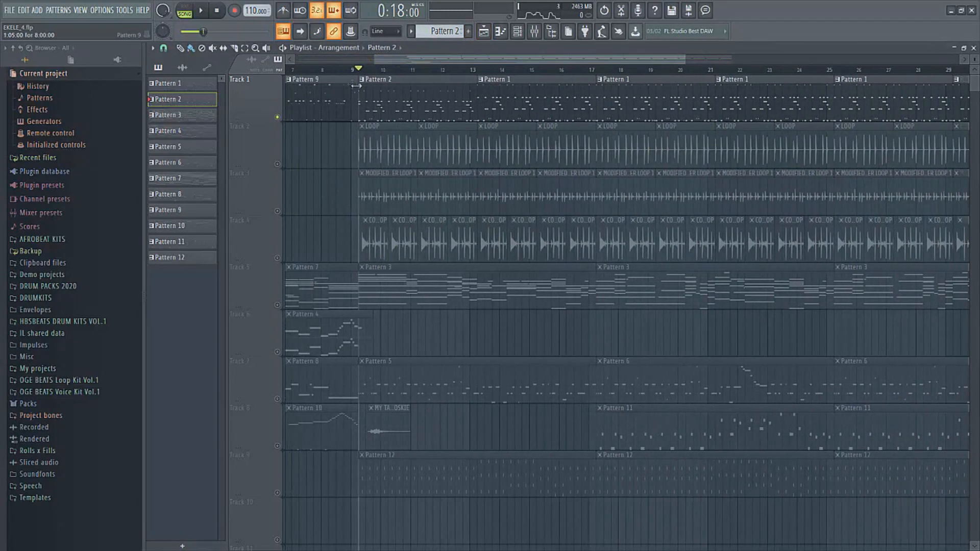
drag(688, 57, 778, 58)
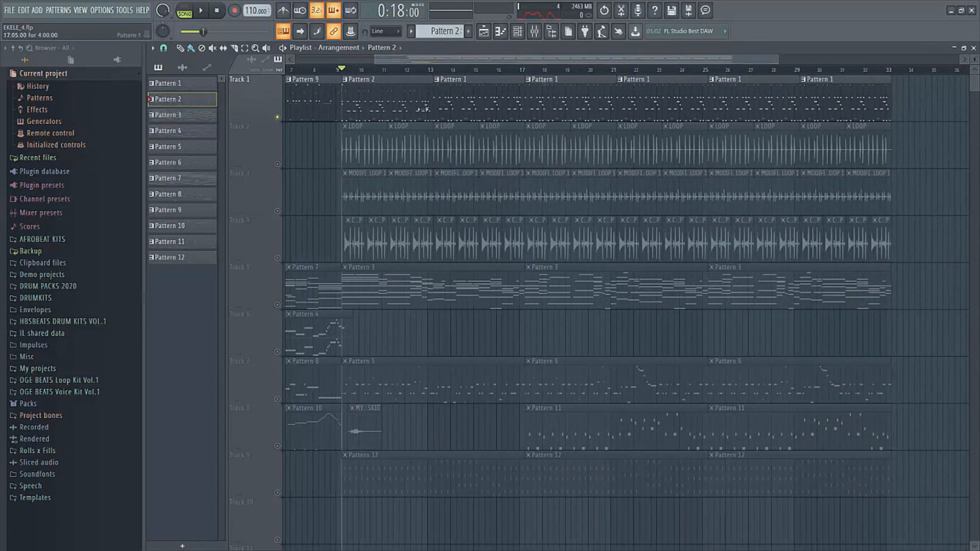
Solo Track 2, listen to its LOOP clips from just before their start near bar 9, and stop playback.
right_click(278, 165)
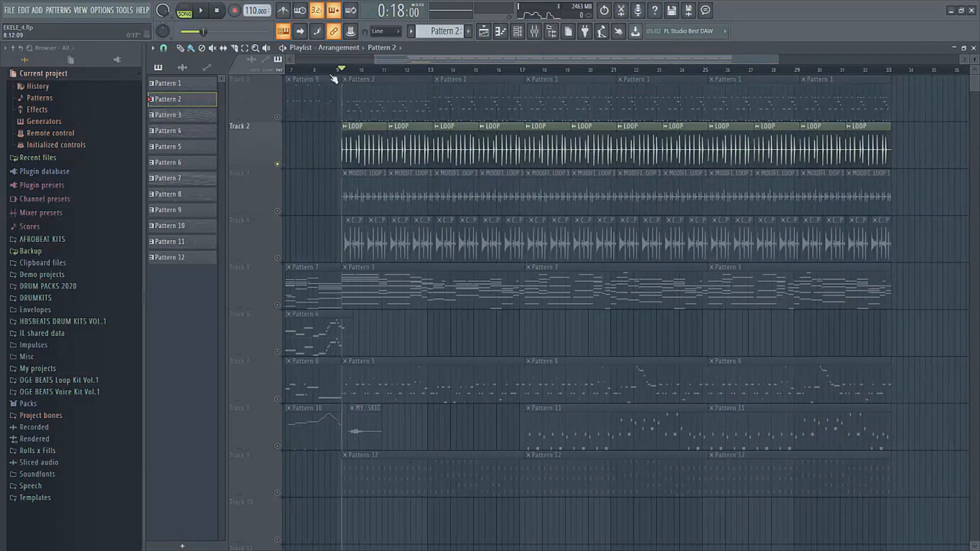
drag(715, 58, 684, 58)
key(space)
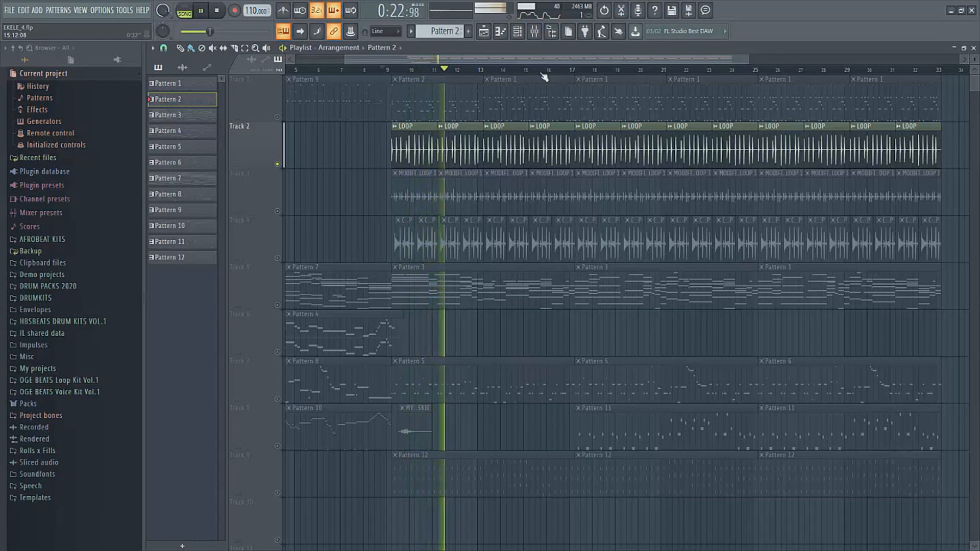
key(space)
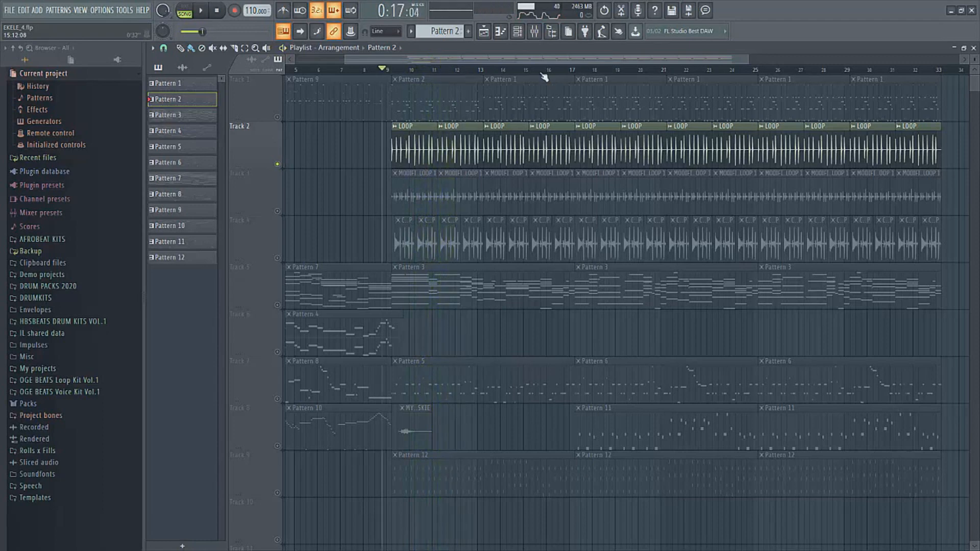
Switch the solo from Track 2 to Track 3, listen to its modified shaker loop, and stop playback.
click(278, 210)
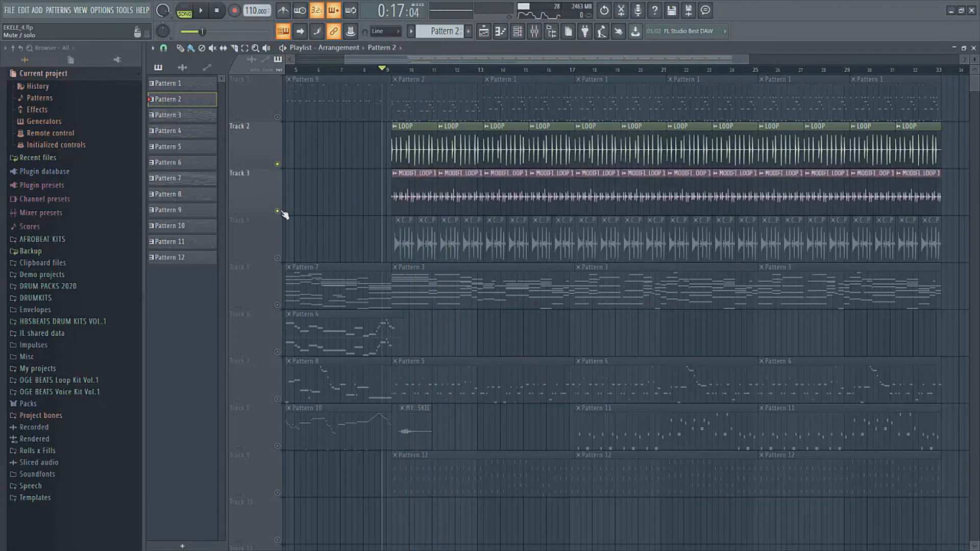
click(277, 165)
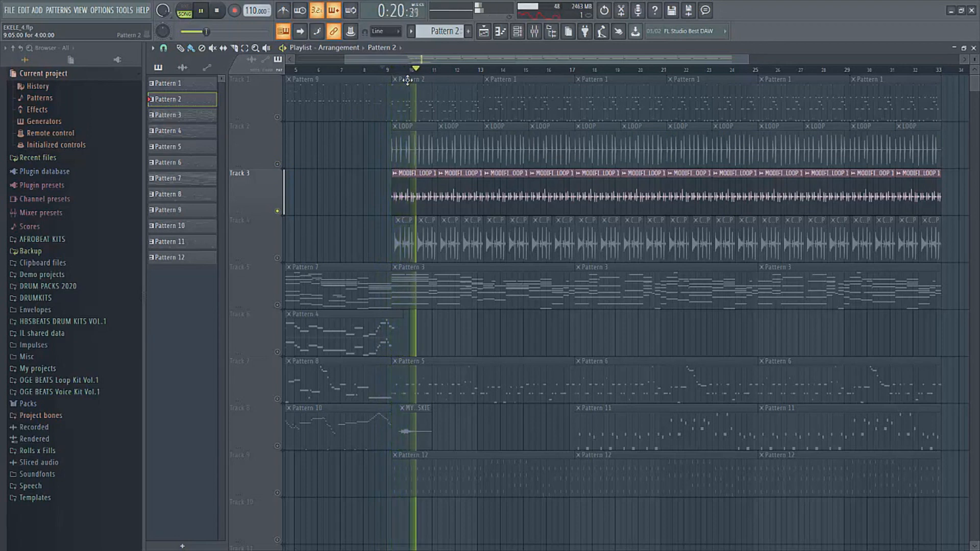
key(space)
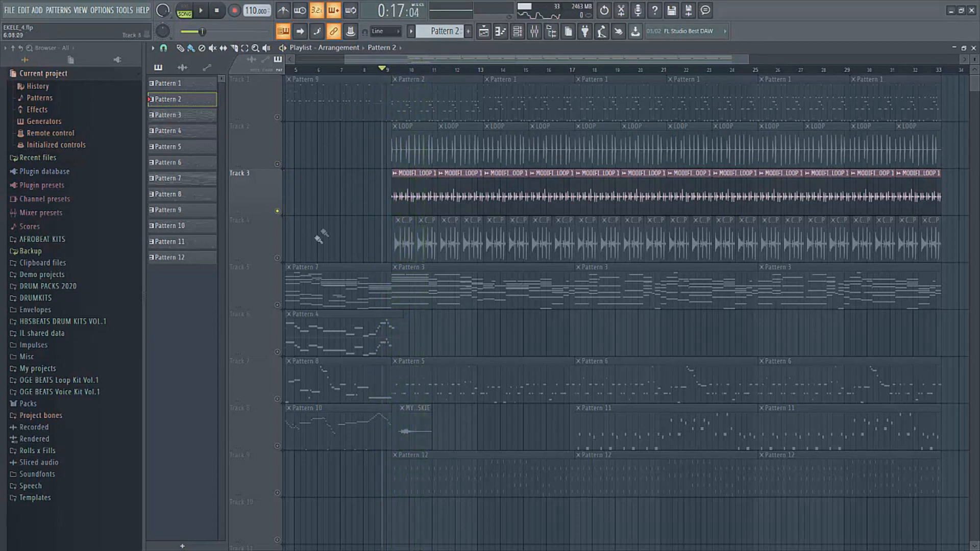
Switch the solo from Track 3 to Track 4 and listen to its CONGA LOOP clips.
click(278, 258)
click(278, 211)
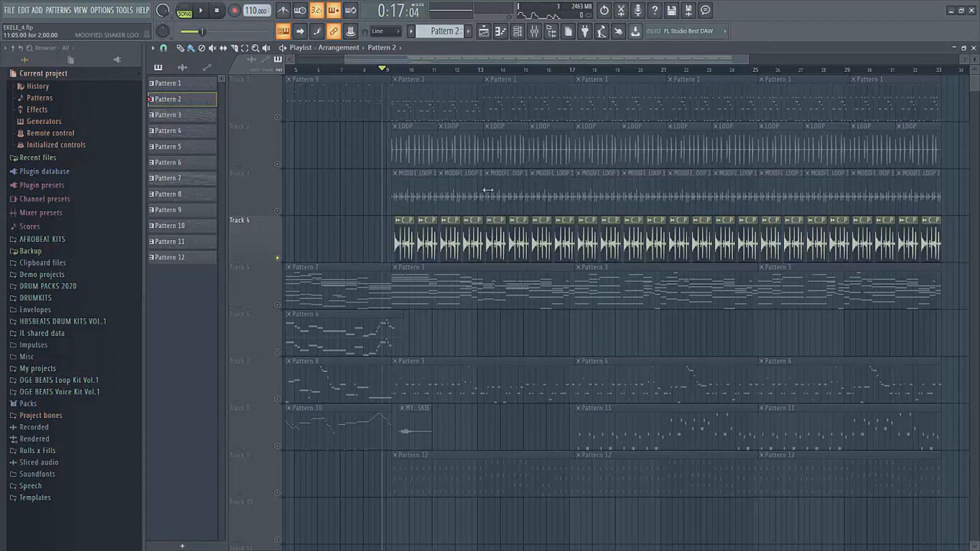
key(space)
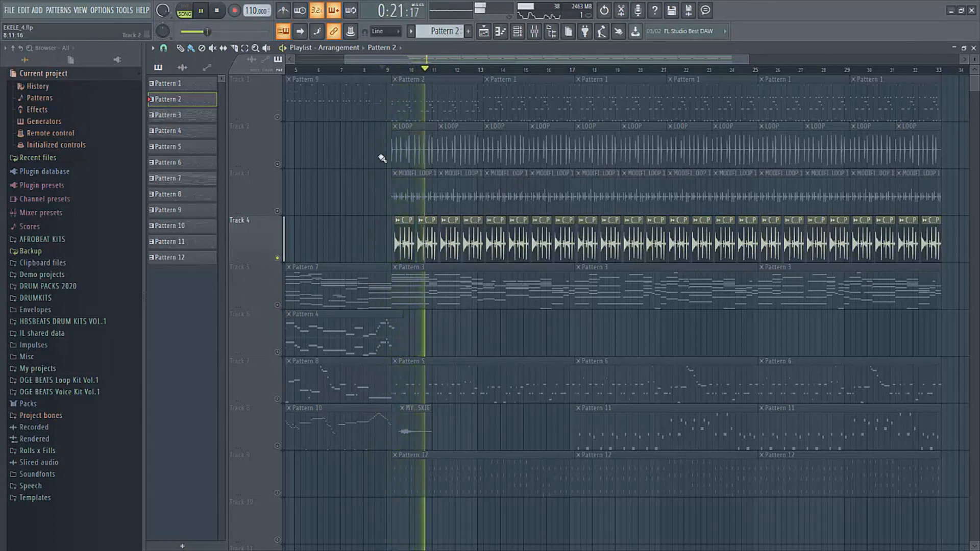
Try extending the start of Track 4's first CONGA LOOP clip back before bar 9, compare both lengths, and undo the resize.
scroll(389, 221, up, 4)
scroll(390, 222, up, 2)
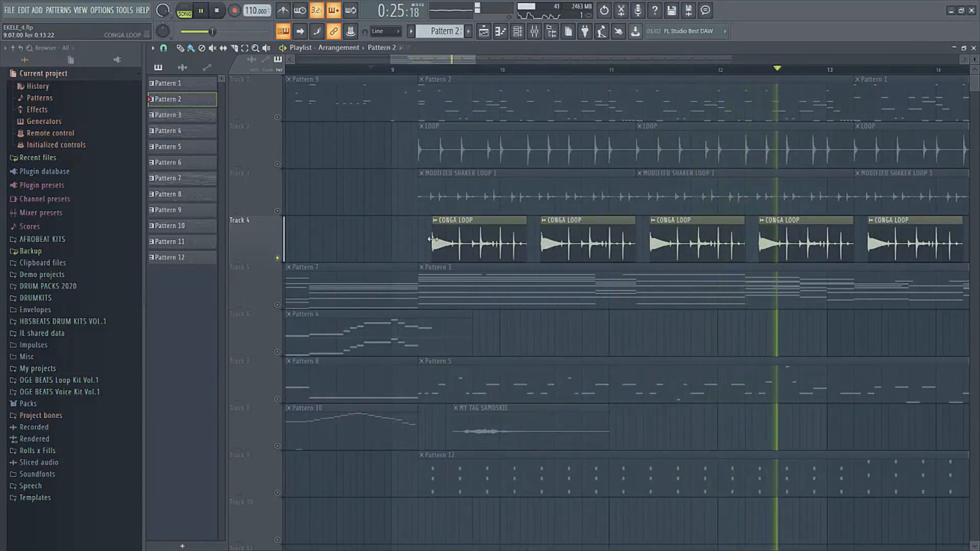
drag(429, 239, 341, 239)
key(ctrl+z)
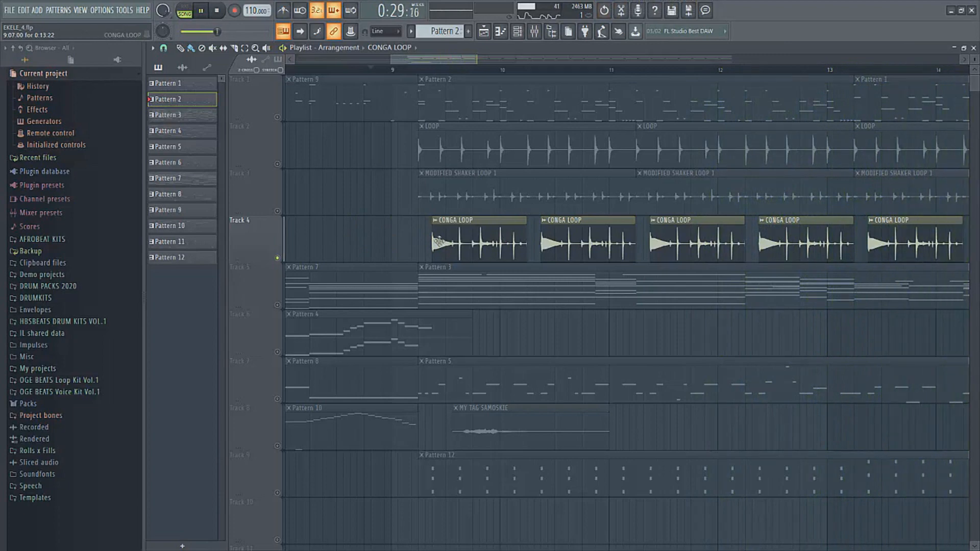
key(ctrl+z)
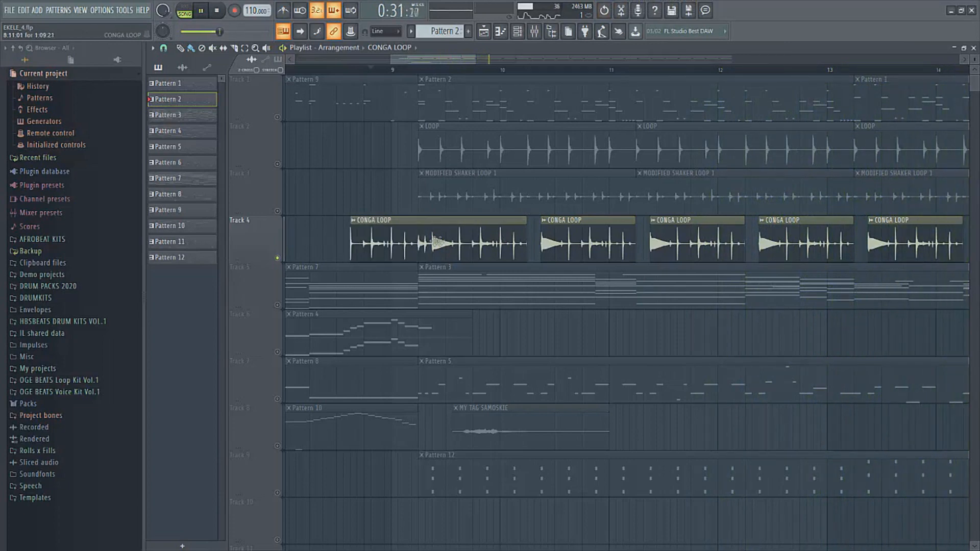
key(ctrl+z)
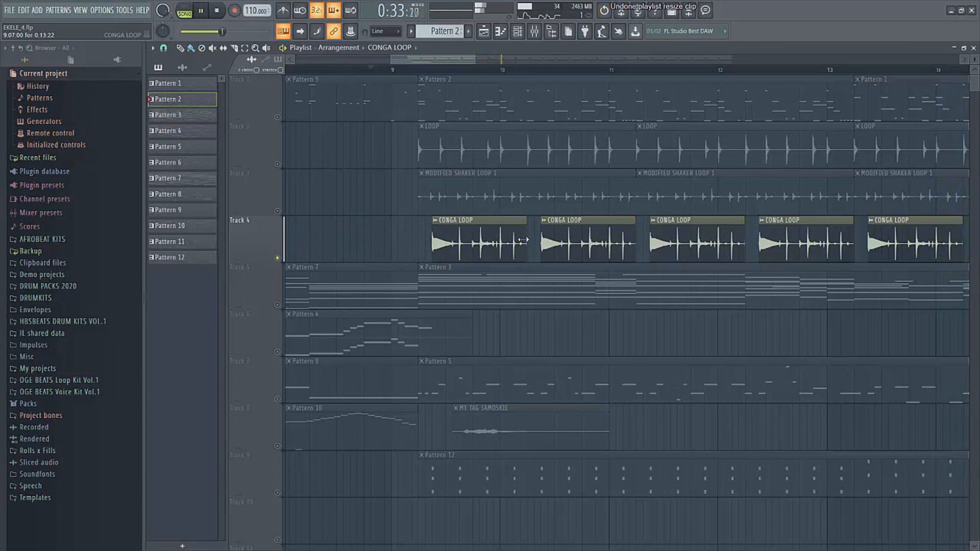
key(ctrl+z)
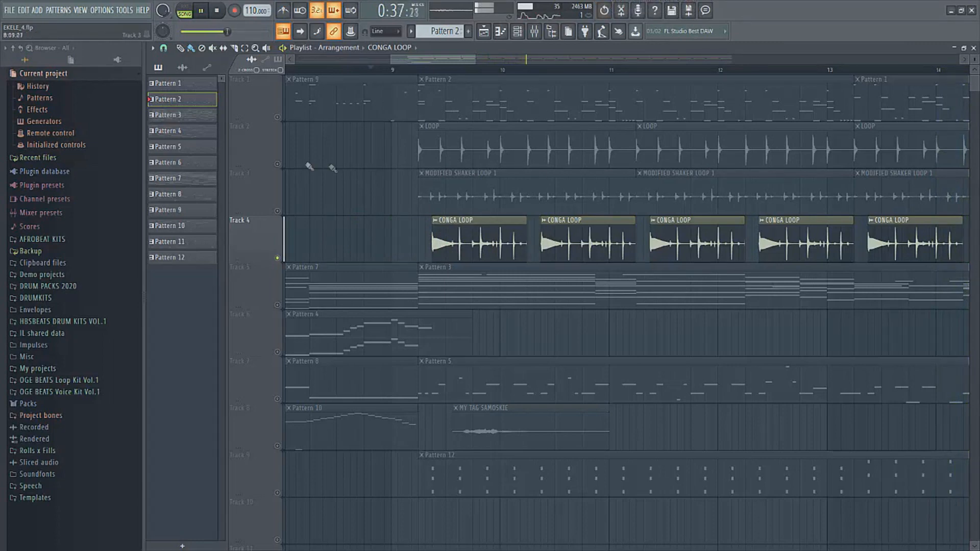
Unmute Tracks 2 and 3 alongside Track 4, listen to the three percussion loops together, and stop playback.
click(278, 164)
click(278, 212)
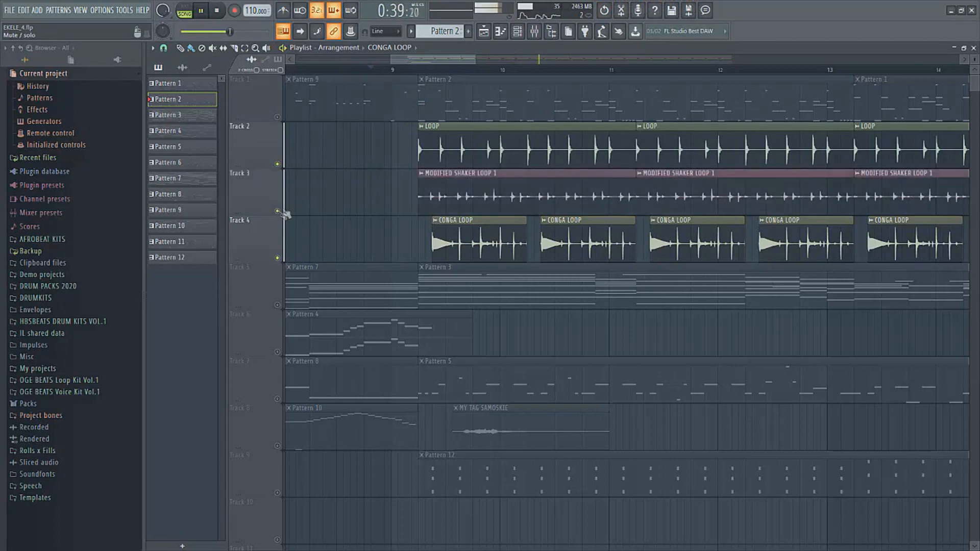
key(space)
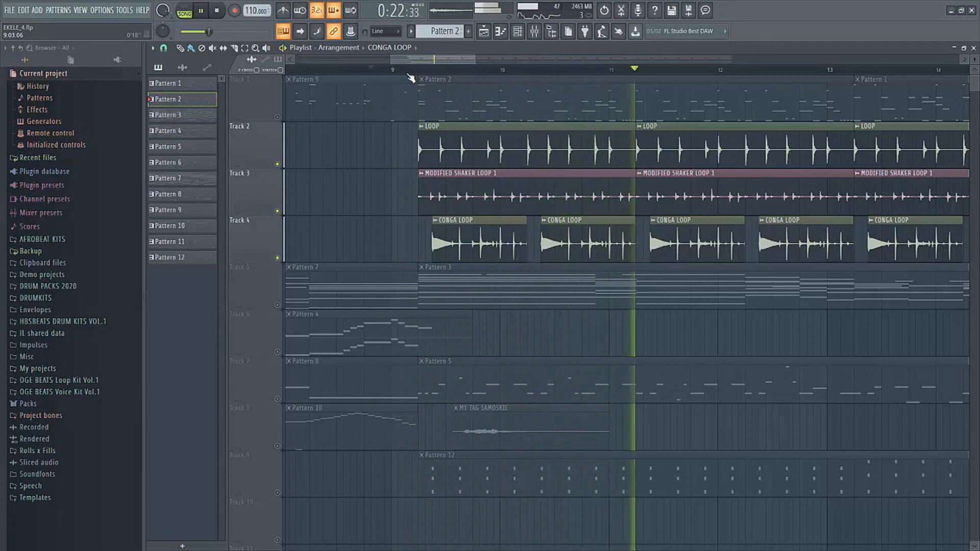
drag(474, 60, 707, 59)
key(space)
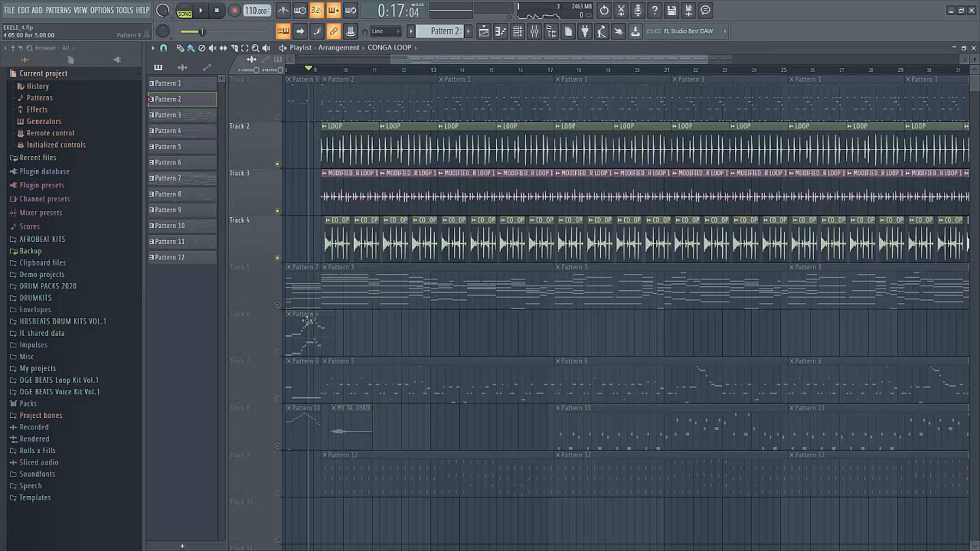
Unmute Track 5 alongside the percussion loops and listen to its Pattern 7 from the start of the song.
click(277, 304)
drag(432, 64, 304, 70)
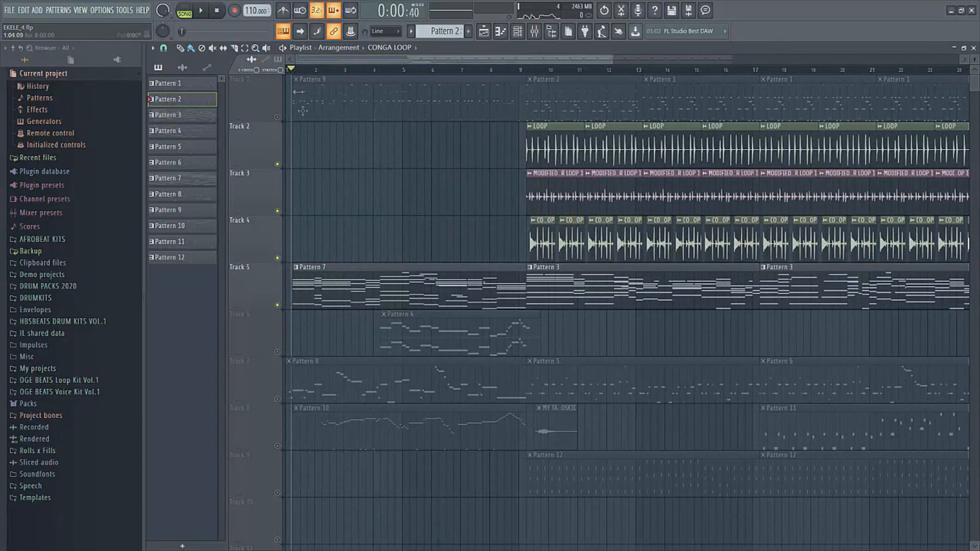
key(space)
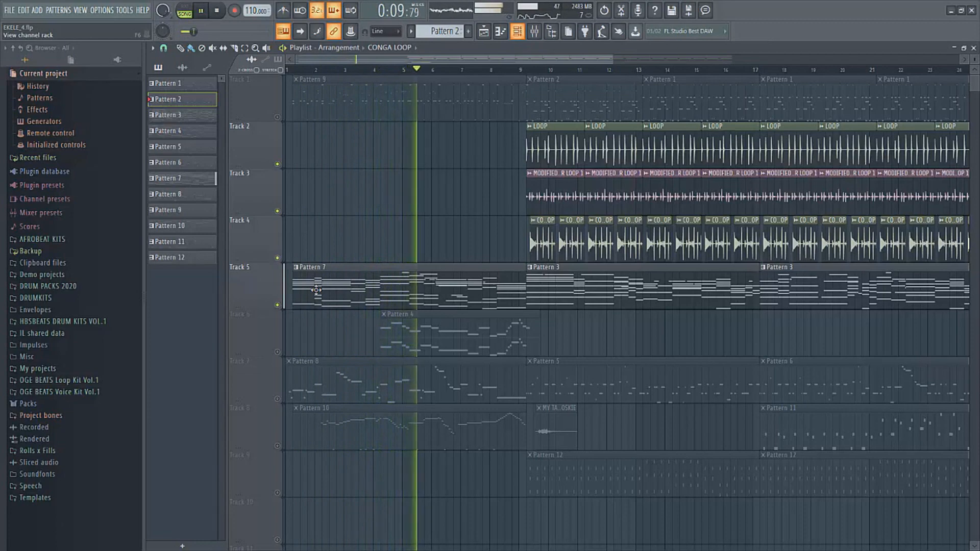
Follow Pattern 7's Kontakt chord notes in the piano roll, return to the playlist, and stop playback.
double_click(316, 290)
scroll(316, 290, down, 1)
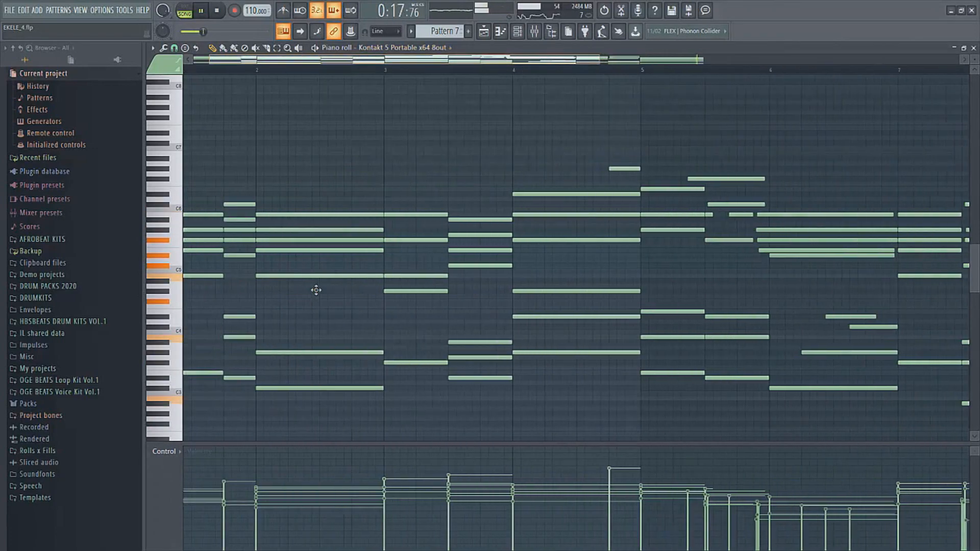
key(F5)
key(space)
Unmute Track 1 and listen to Tracks 1 to 5 together from the start of the song, ending with playback stopped.
key(1)
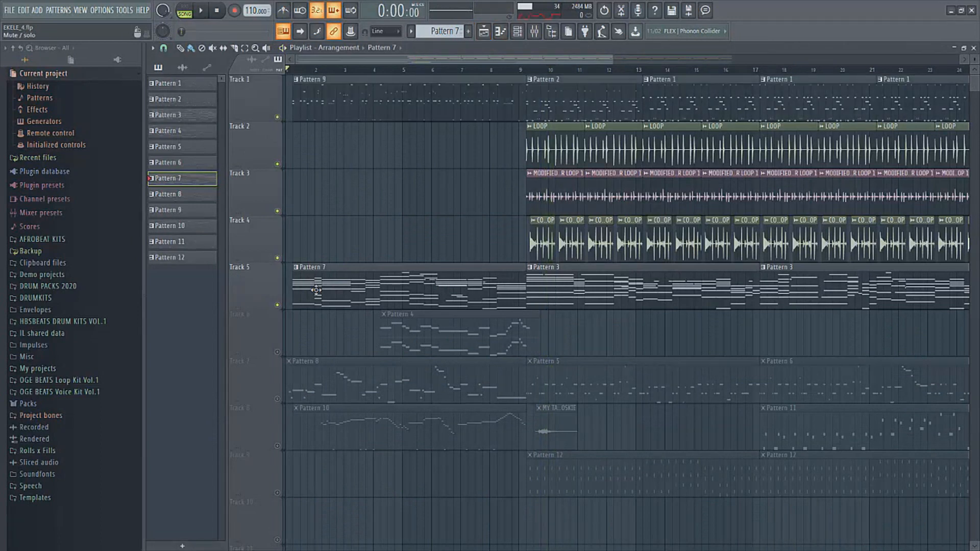
key(space)
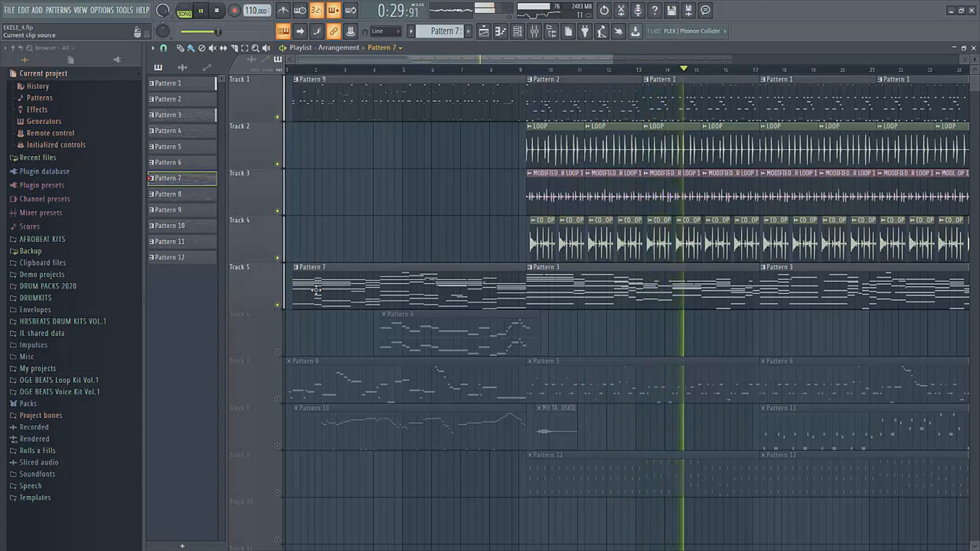
key(space)
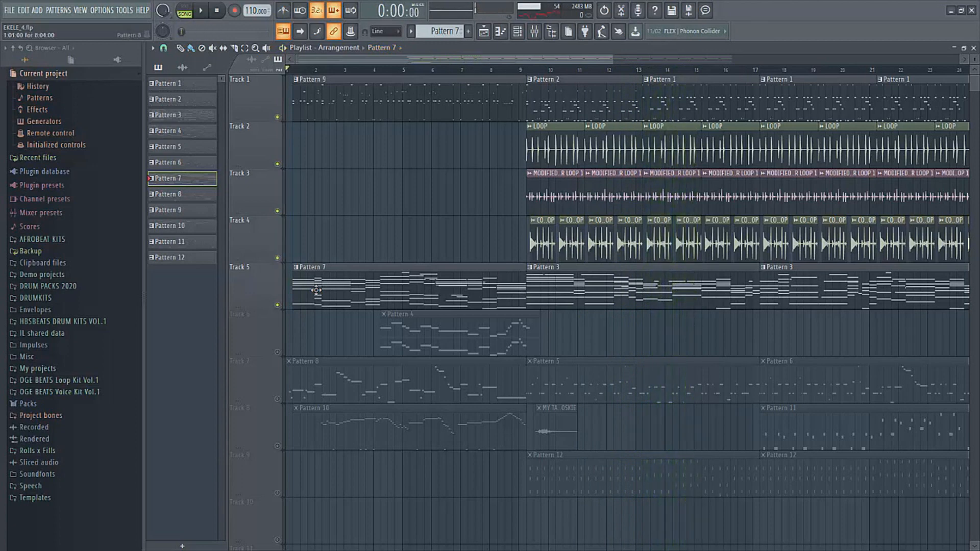
Solo Track 6, play it from bar 4, and review Pattern 4's Xpand!2 notes in the piano roll and channel rack.
key(ctrl+6)
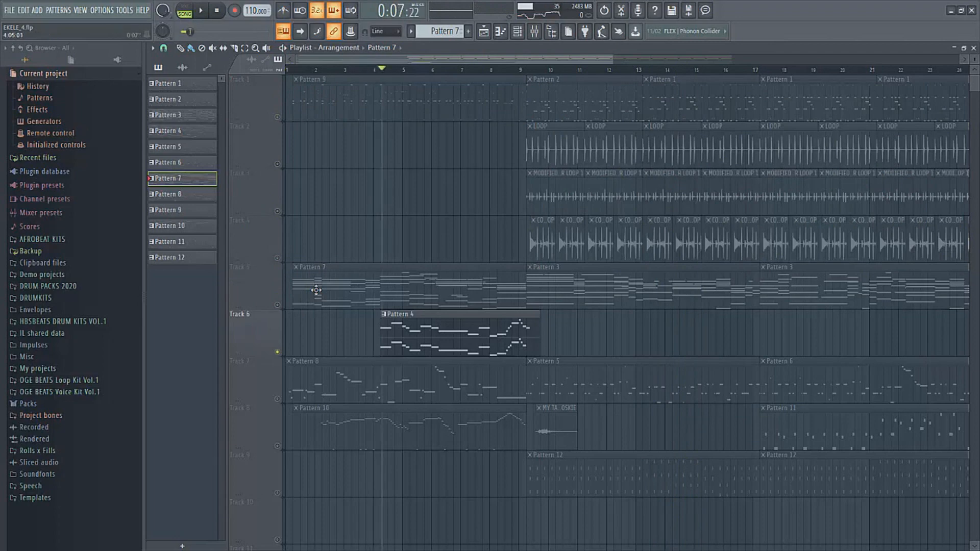
key(space)
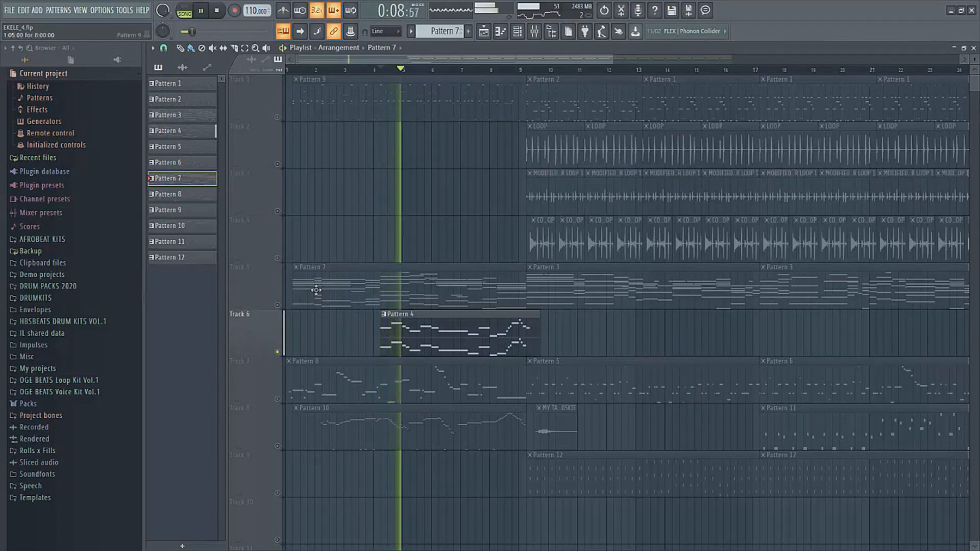
key(F7)
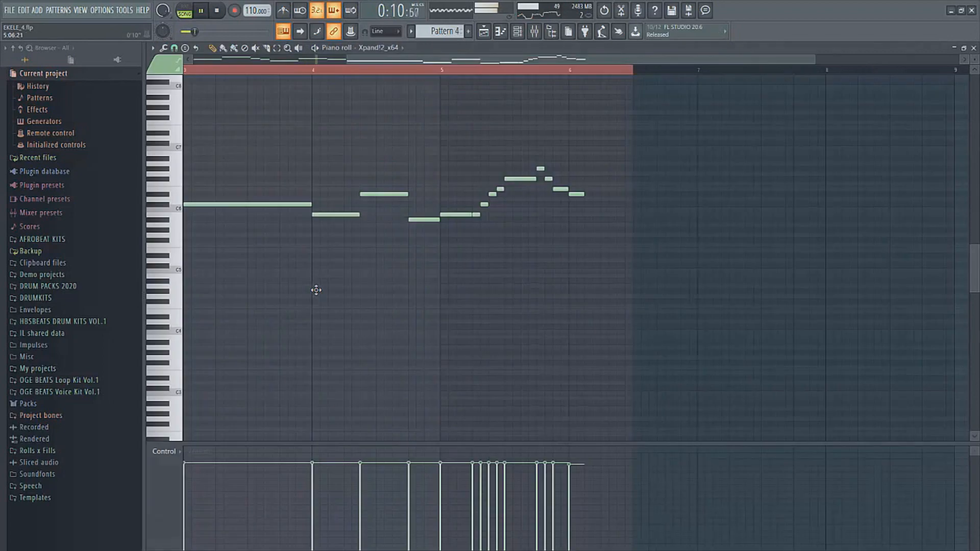
key(F6)
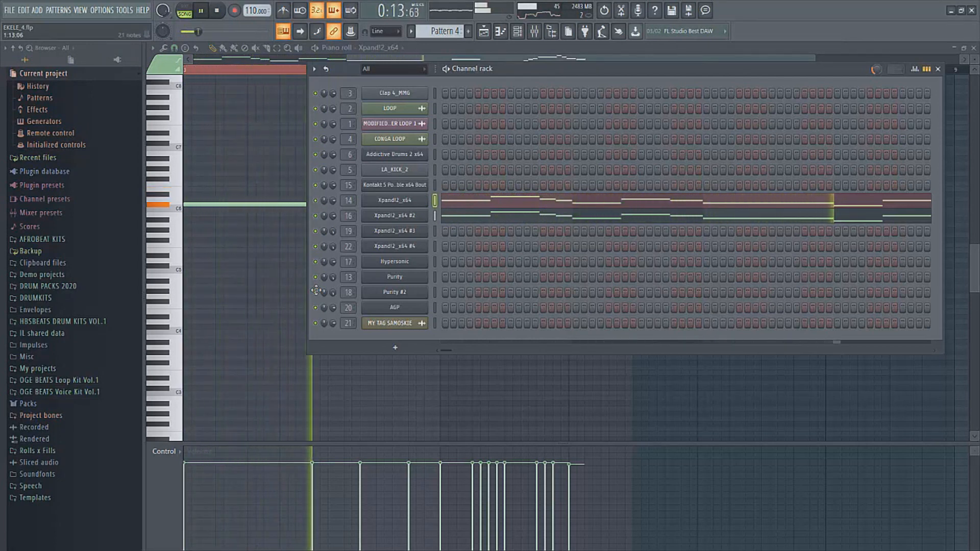
key(F6)
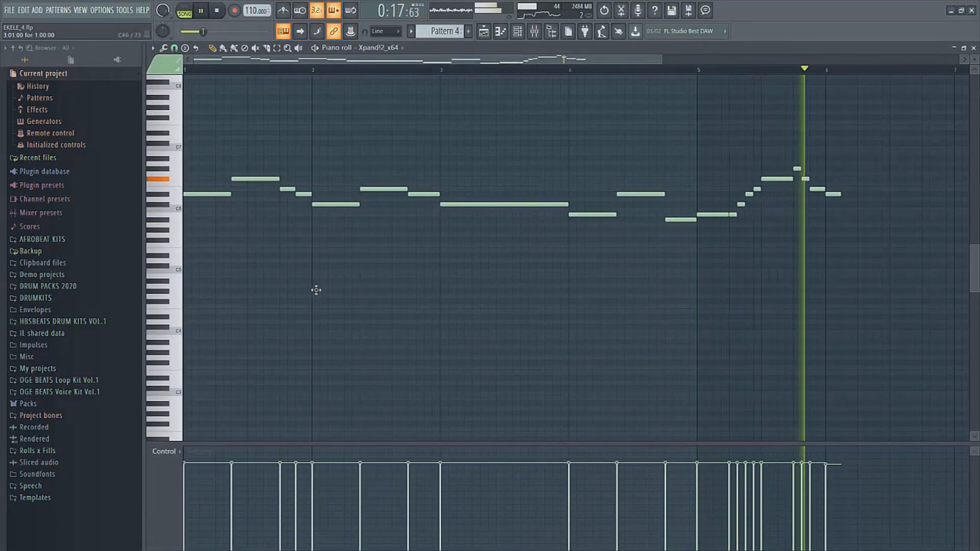
Stop playback, solo Track 7 in the playlist, and view the Finger Jazz Bass patch of its Hypersonic instrument.
key(space)
key(F5)
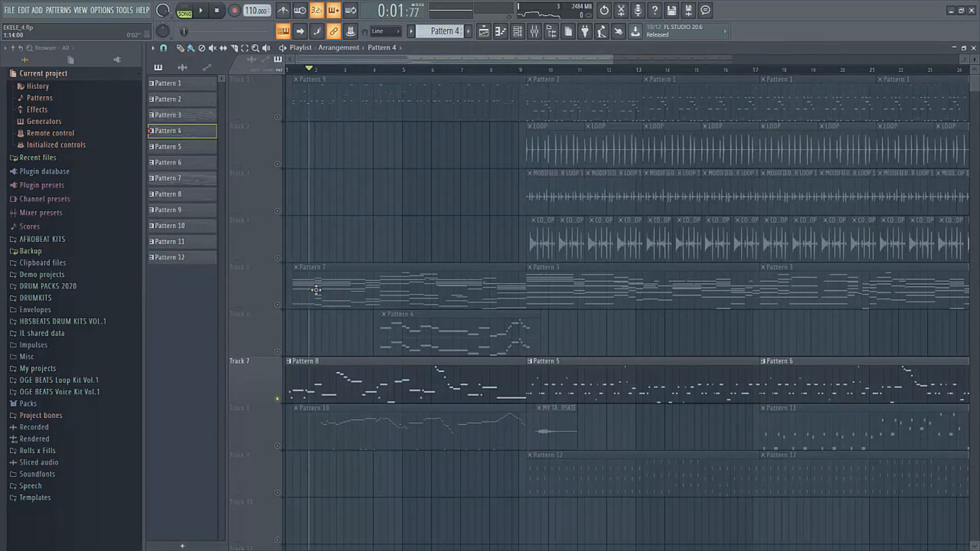
key(F6)
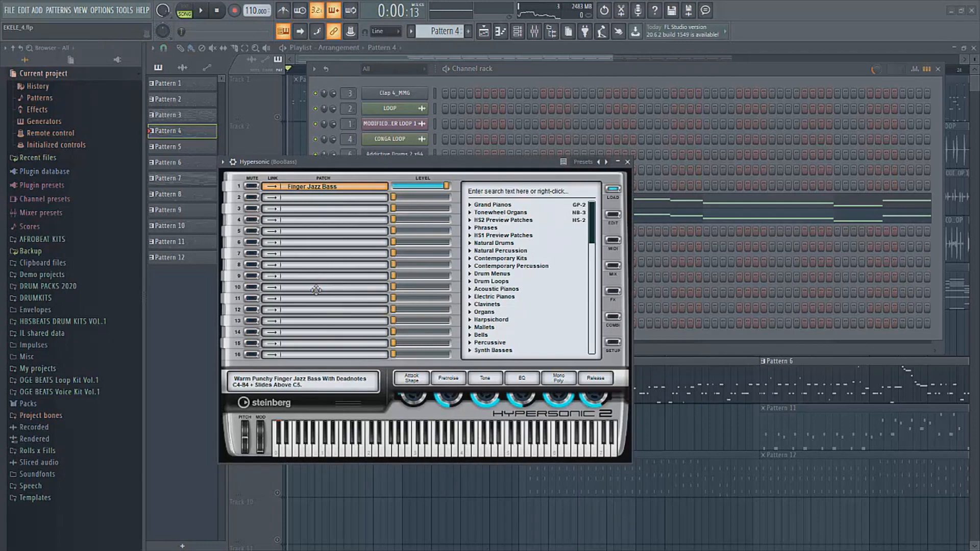
key(Escape)
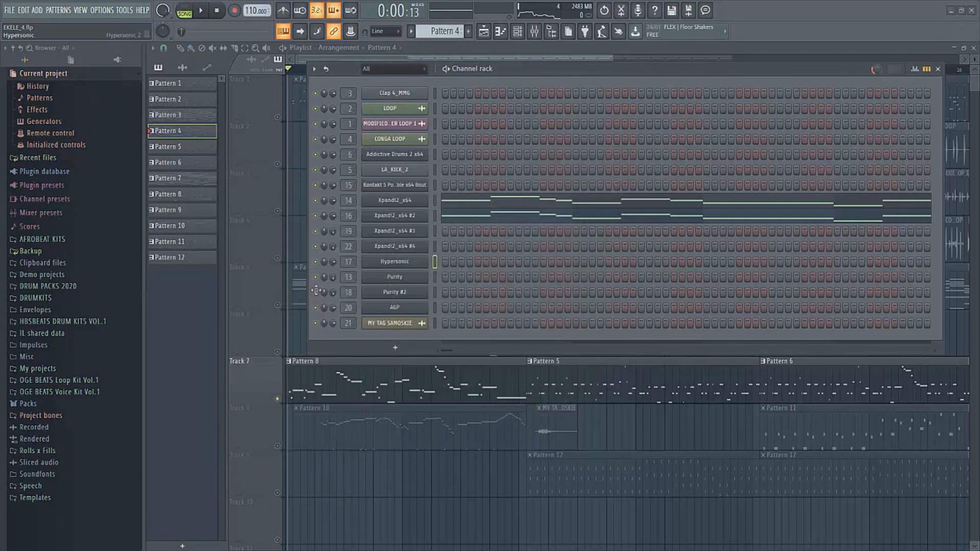
Listen to Track 7 from the start, follow Pattern 8's bass notes in the piano roll, and return to the playlist with playback stopped.
key(space)
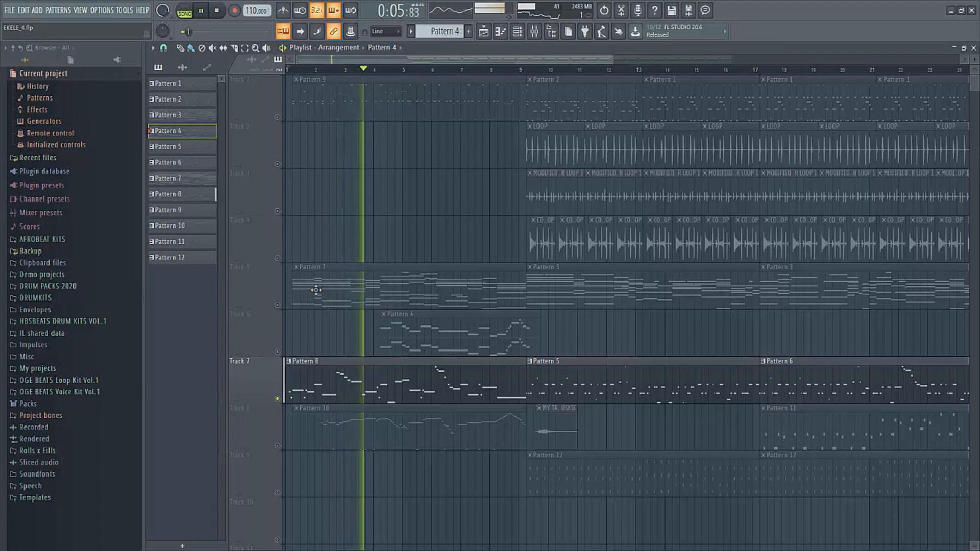
double_click(445, 380)
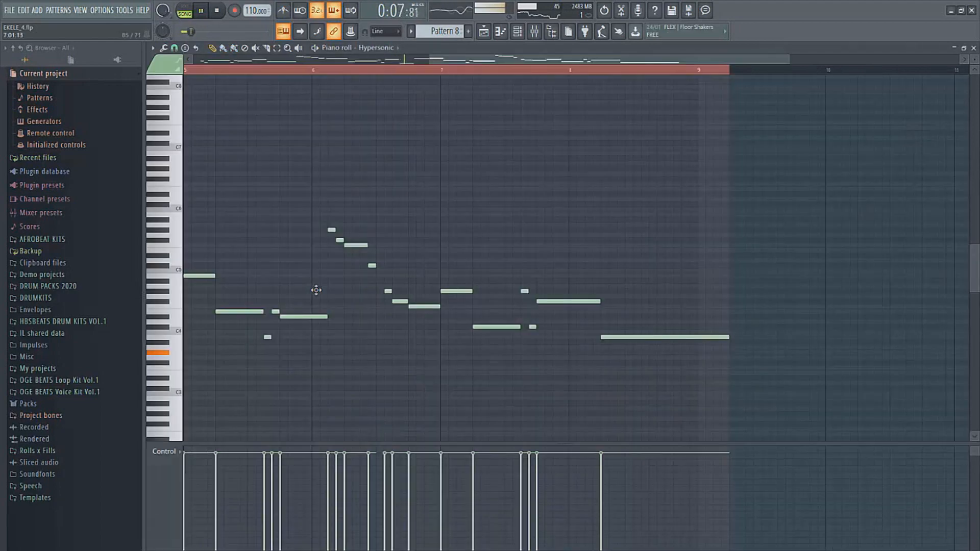
drag(430, 59, 194, 59)
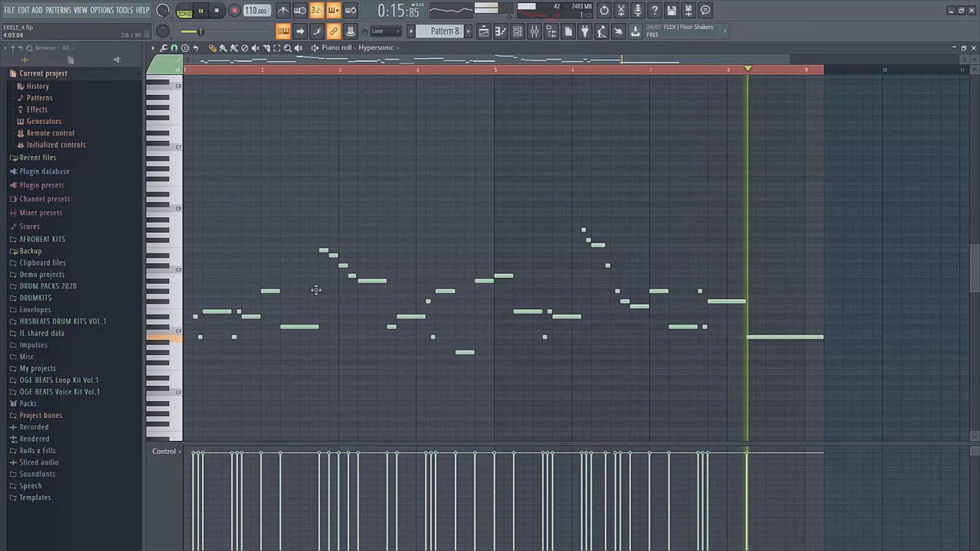
key(space)
key(F5)
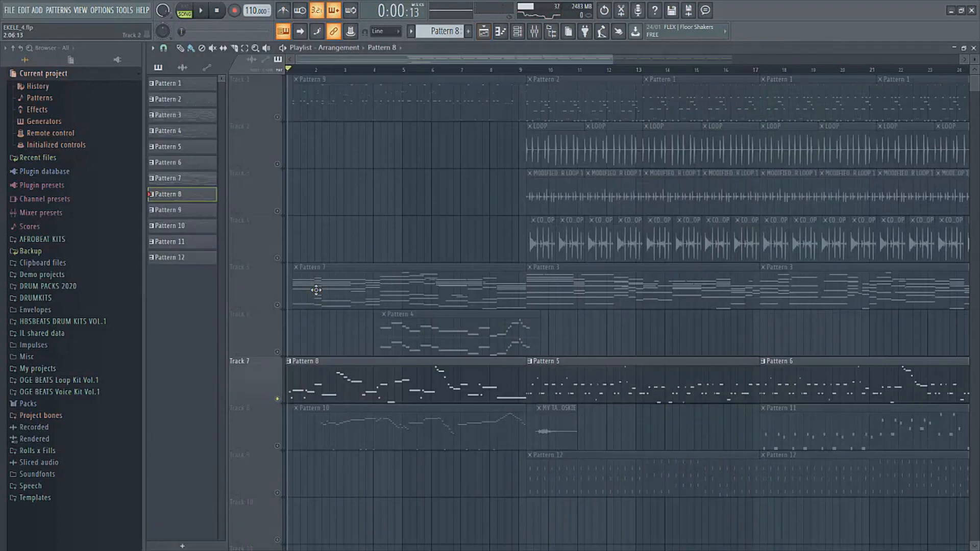
Unmute Track 1 alongside Track 7, listen to the two together from the start of the song, and stop playback near bar 9.
click(277, 118)
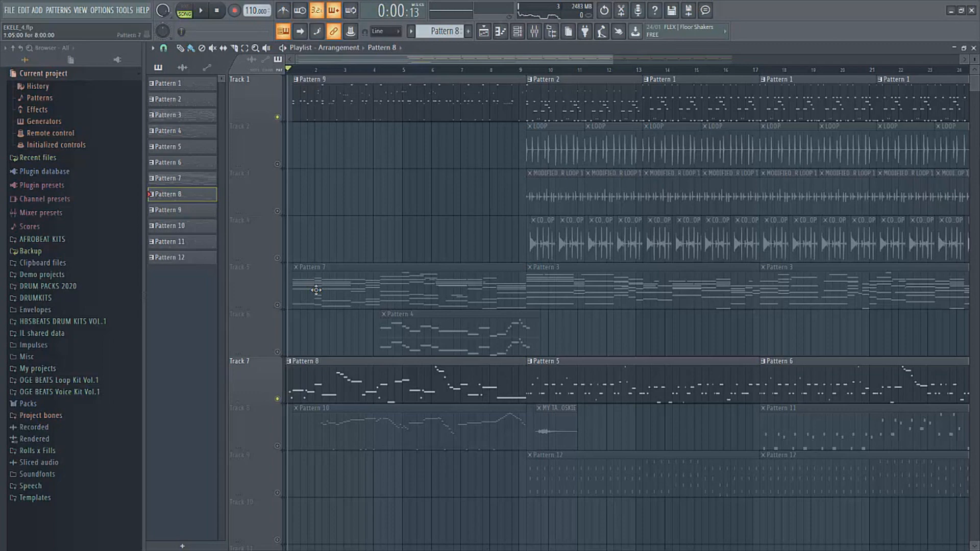
key(space)
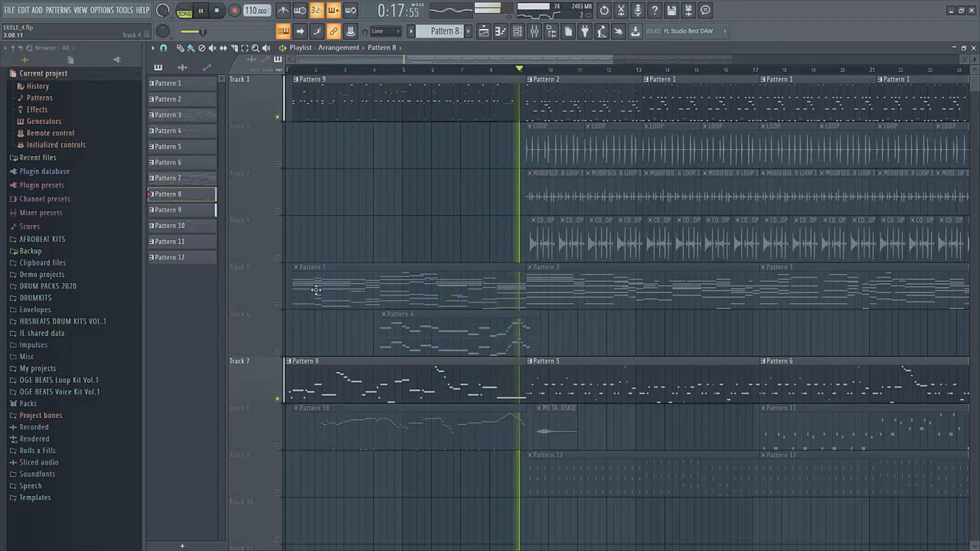
key(space)
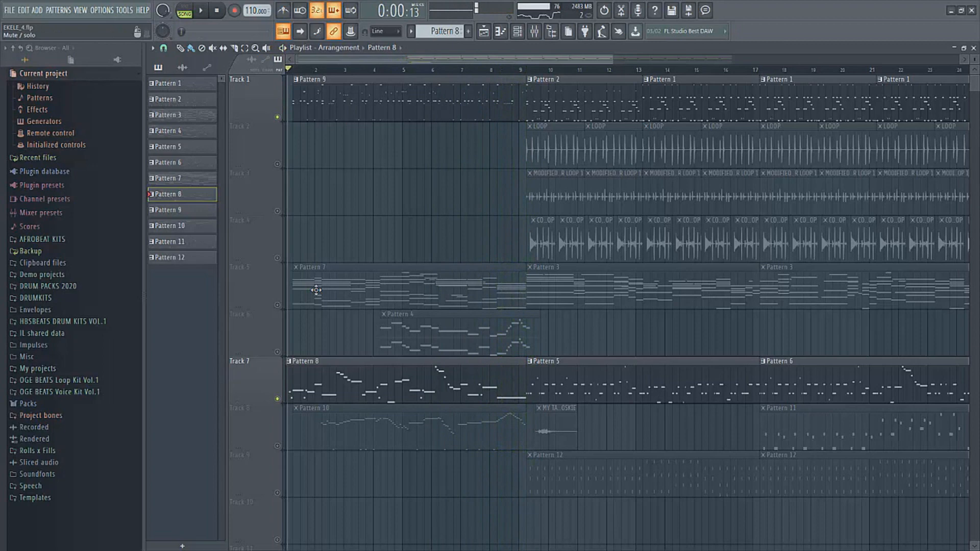
Solo Track 8, open Pattern 10's AGP guitar notes in the piano roll, and listen to them, ending with playback stopped.
right_click(277, 446)
double_click(368, 426)
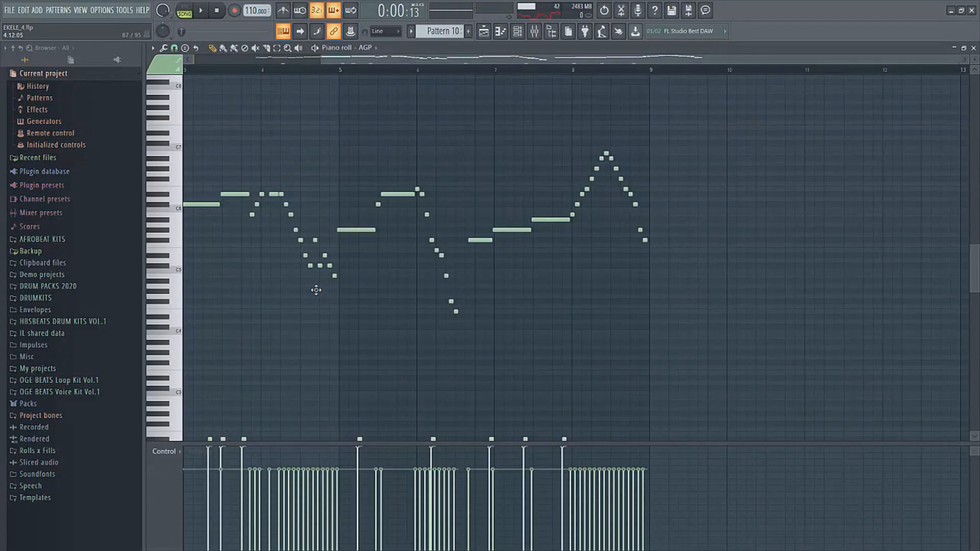
scroll(316, 289, left, 5)
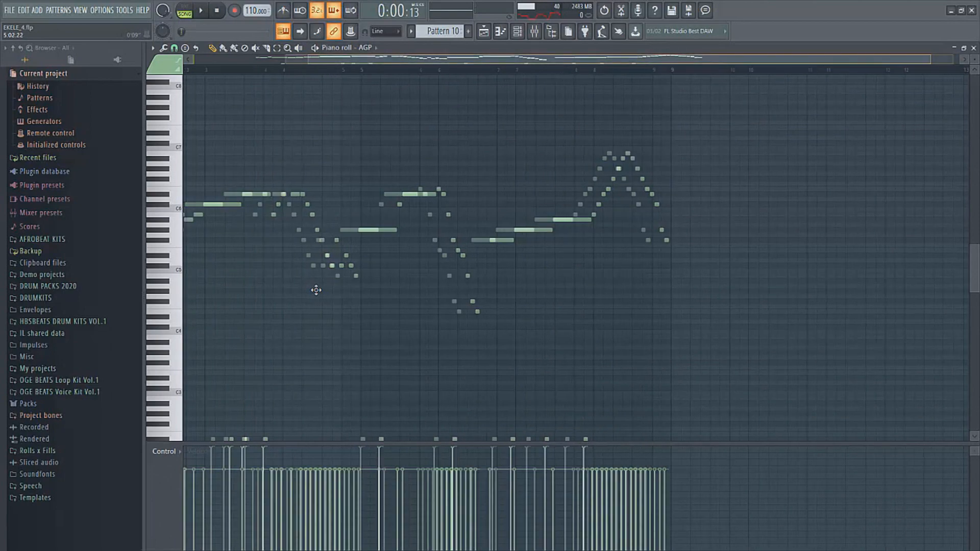
key(space)
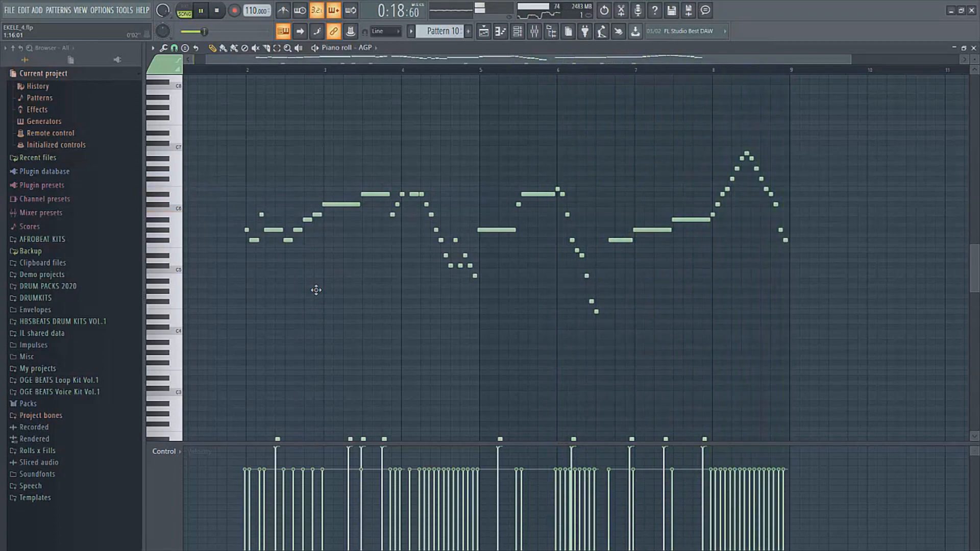
key(space)
View the Ample Guitar - P instrument of the AGP channel, close it, and return to the playlist with Pattern 10 selected.
key(F6)
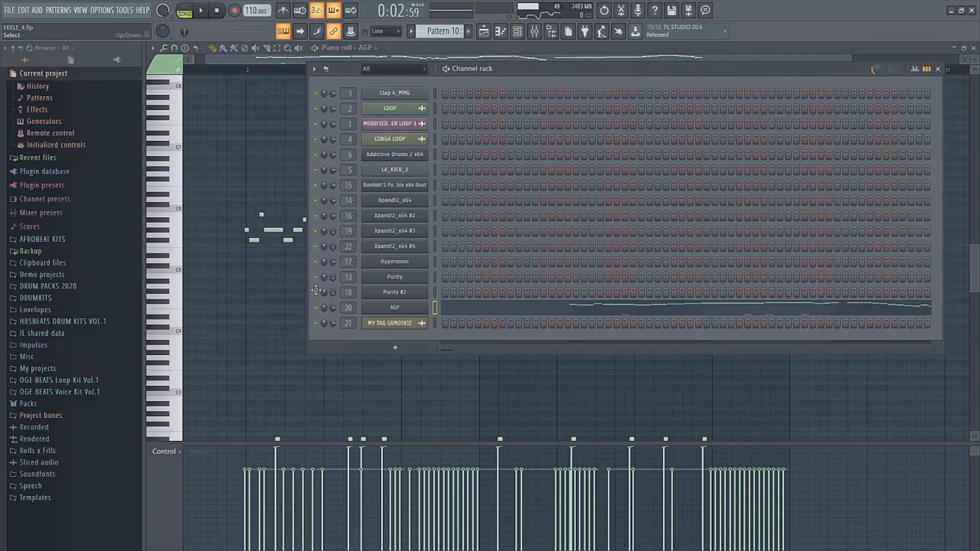
click(395, 307)
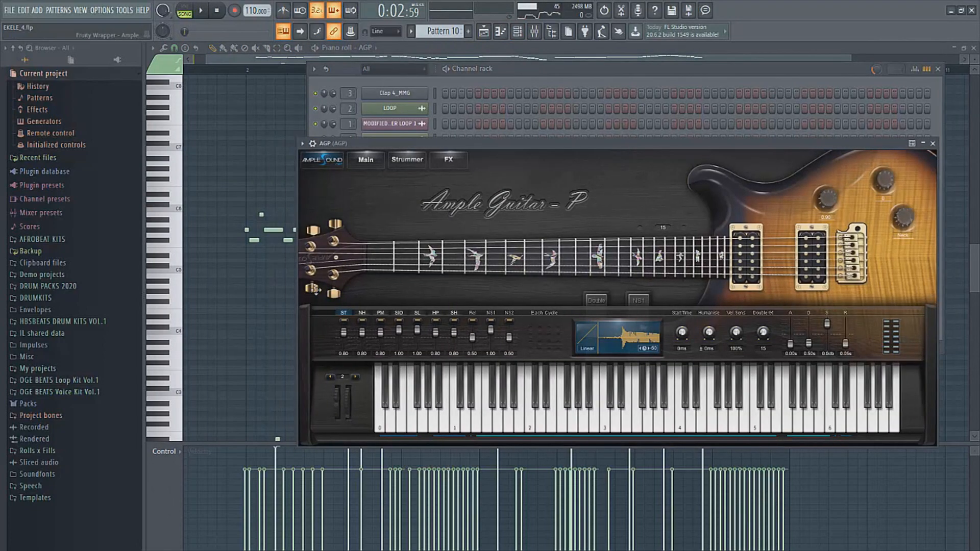
drag(510, 143, 494, 160)
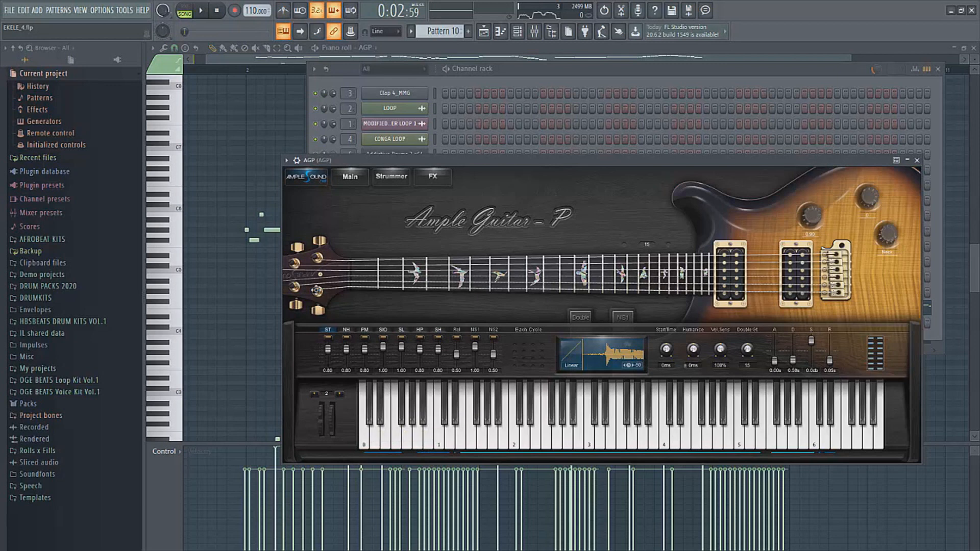
drag(317, 290, 290, 301)
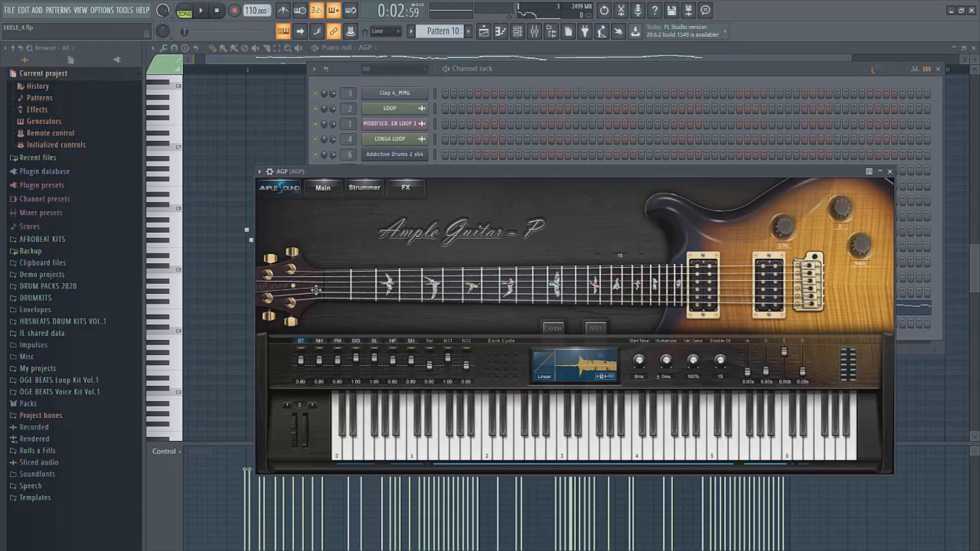
click(890, 172)
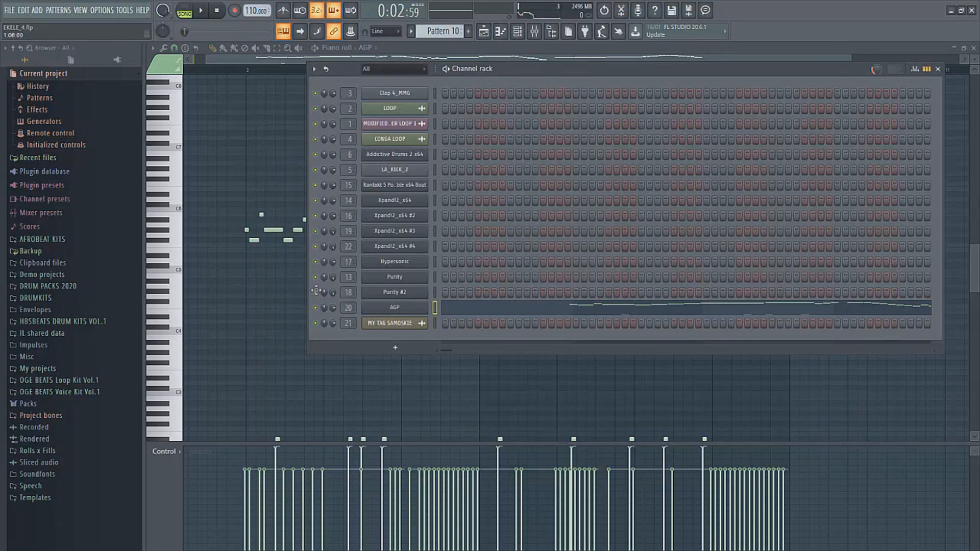
scroll(442, 31, down, 1)
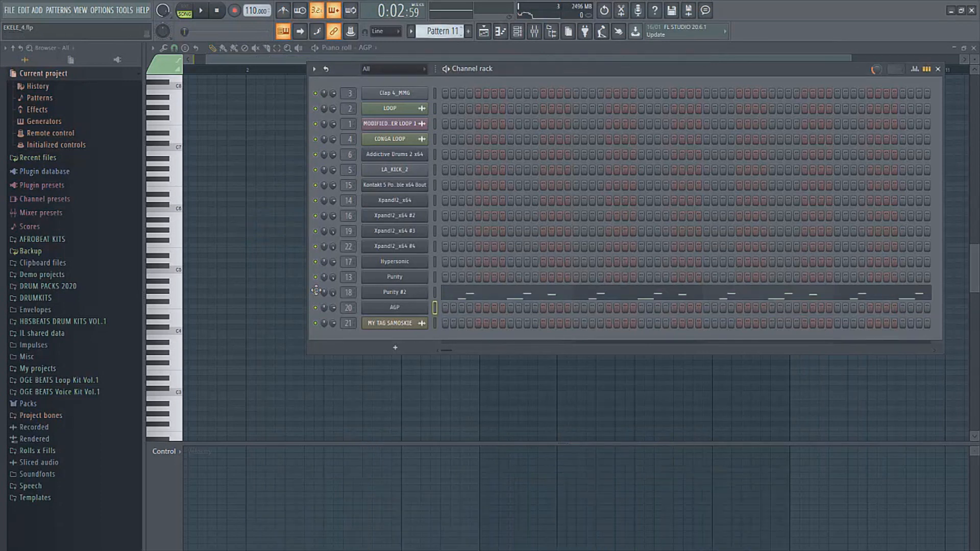
scroll(442, 31, up, 1)
click(484, 31)
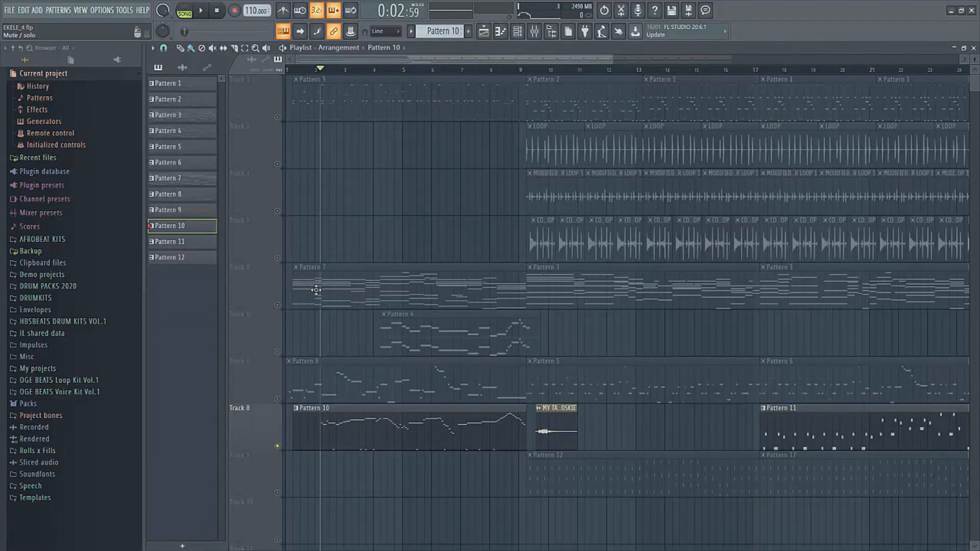
Solo Track 9, play it from bar 9 while reviewing Pattern 12's Xpand!2 notes in the piano roll, and stop back in the playlist.
right_click(277, 493)
click(524, 69)
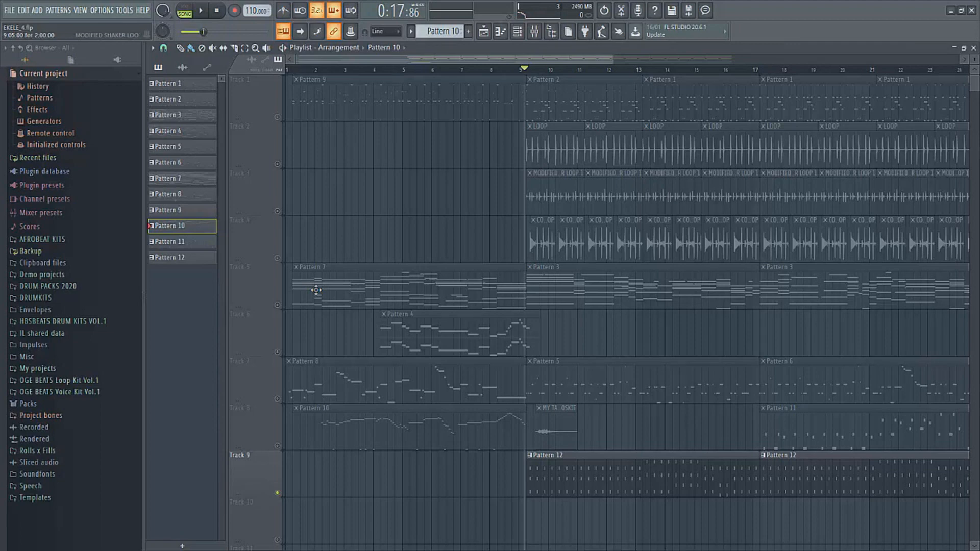
double_click(556, 475)
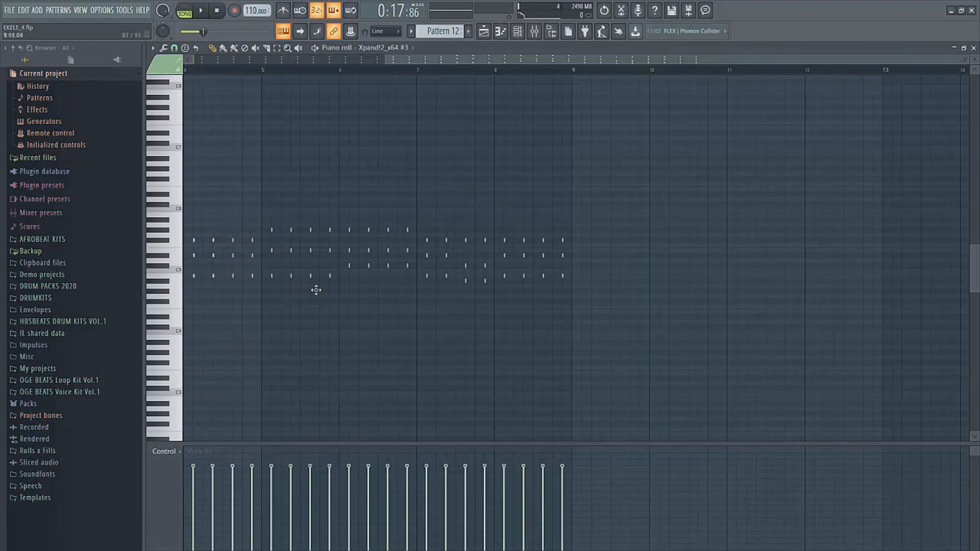
scroll(316, 290, up, 4)
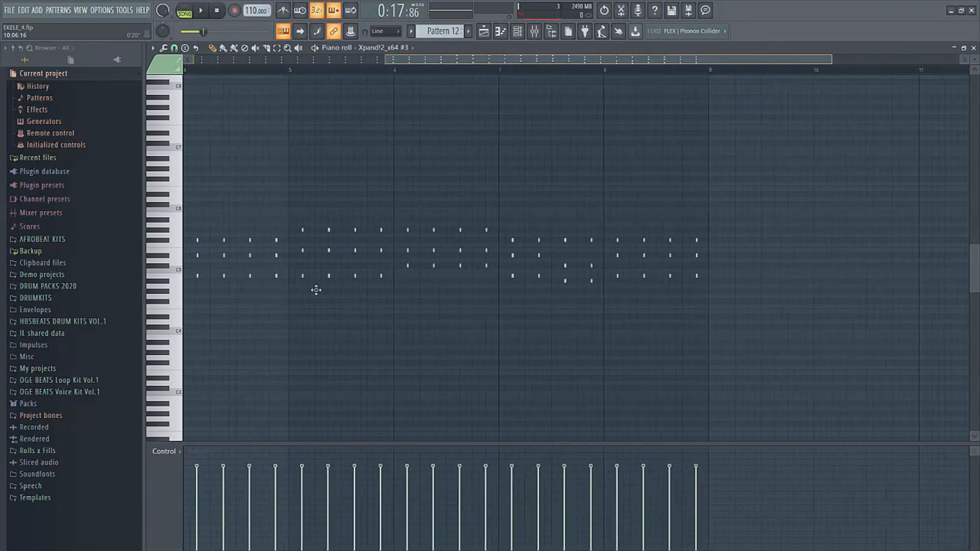
key(space)
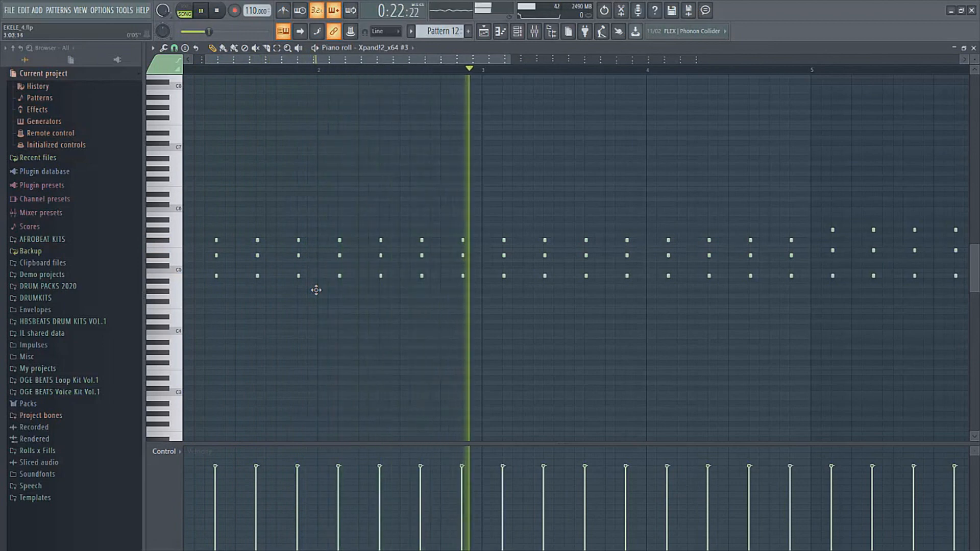
key(F5)
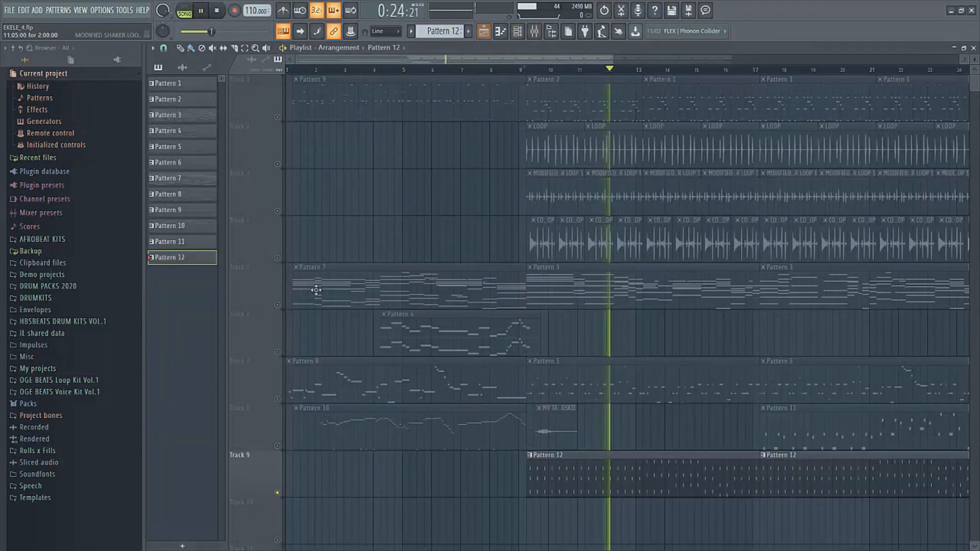
key(space)
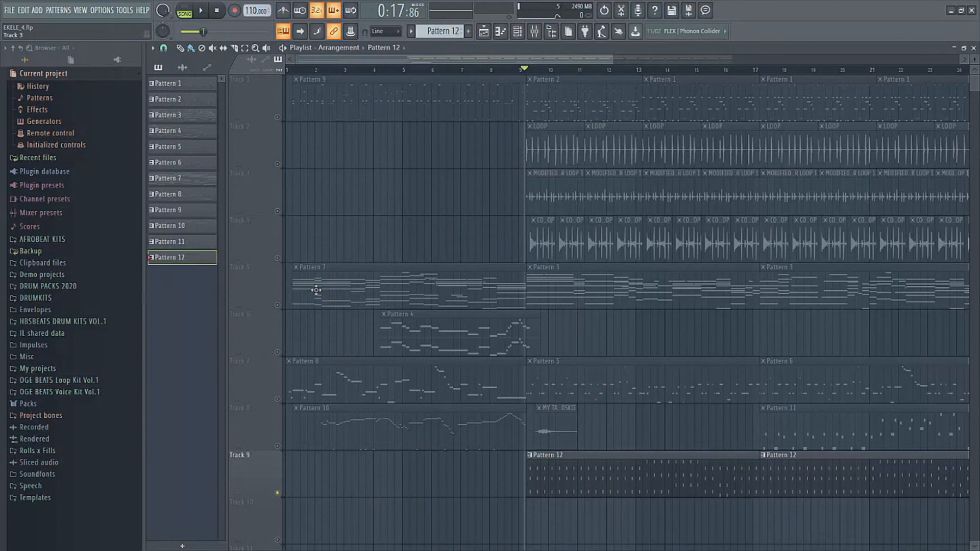
Unmute Track 5 alongside Track 9 and listen to both from bar 9, ending with playback stopped.
click(277, 305)
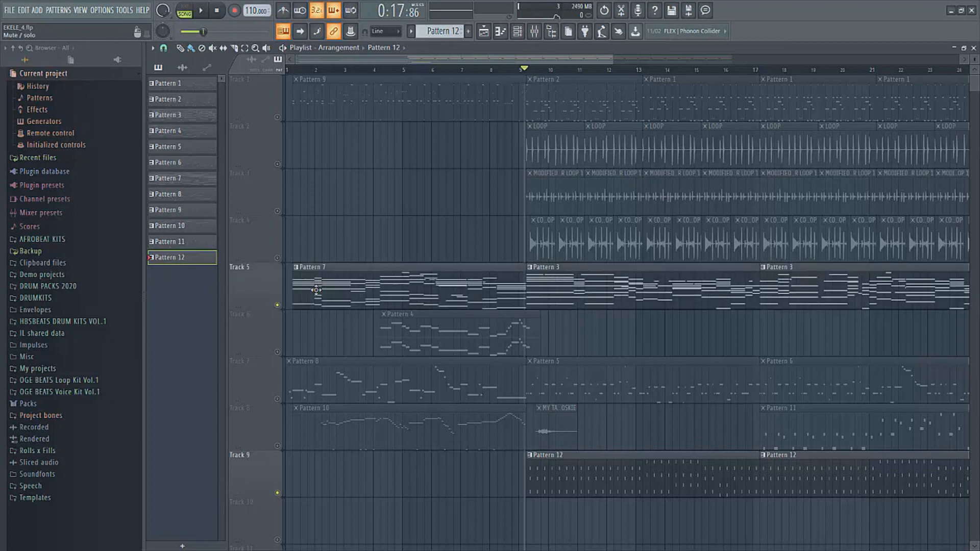
key(space)
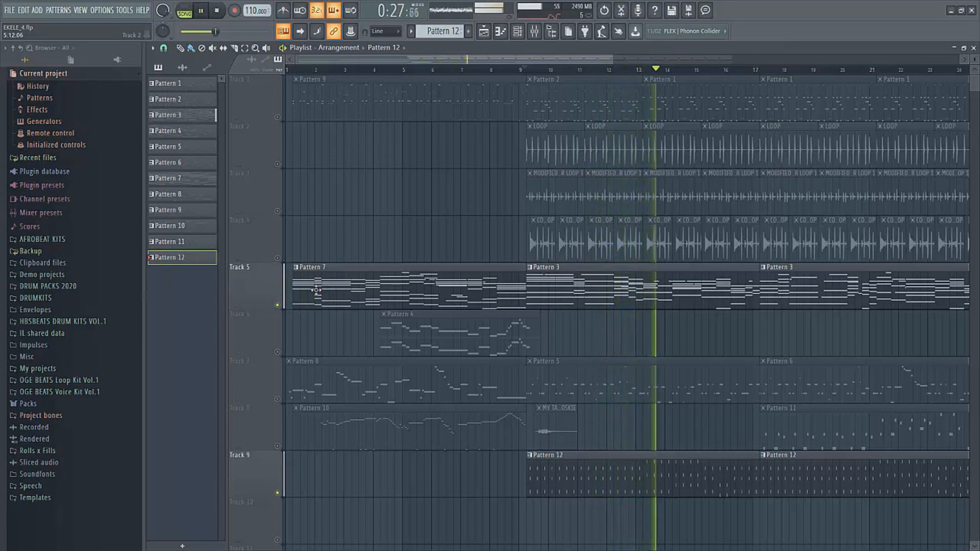
key(space)
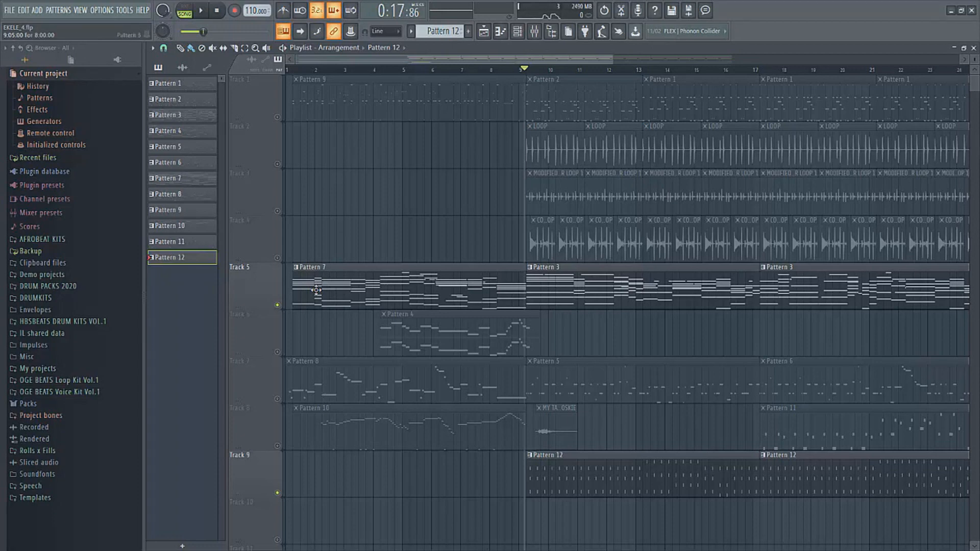
Solo Track 7 and review Pattern 5's Hypersonic bass notes across the whole pattern in the piano roll.
scroll(316, 290, right, 1)
scroll(316, 290, right, 12)
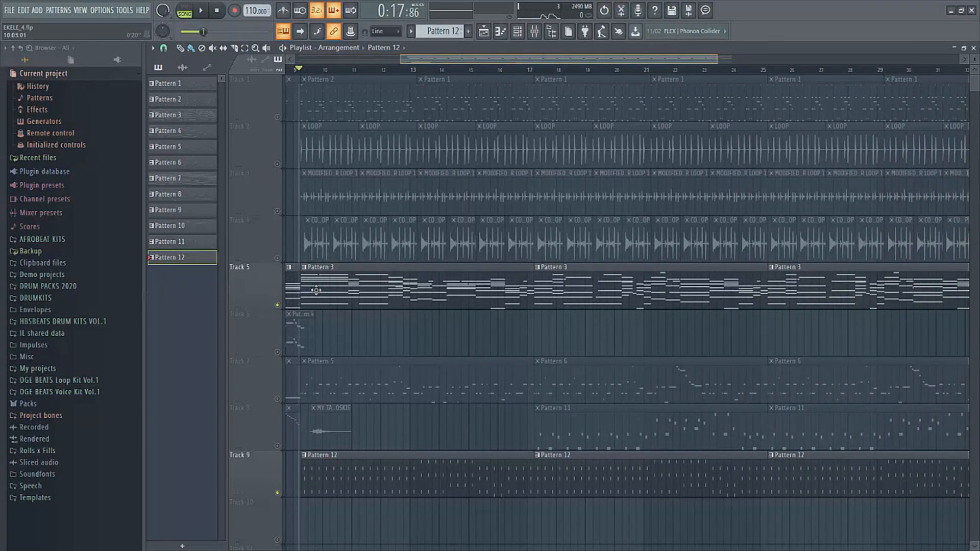
scroll(316, 290, left, 4)
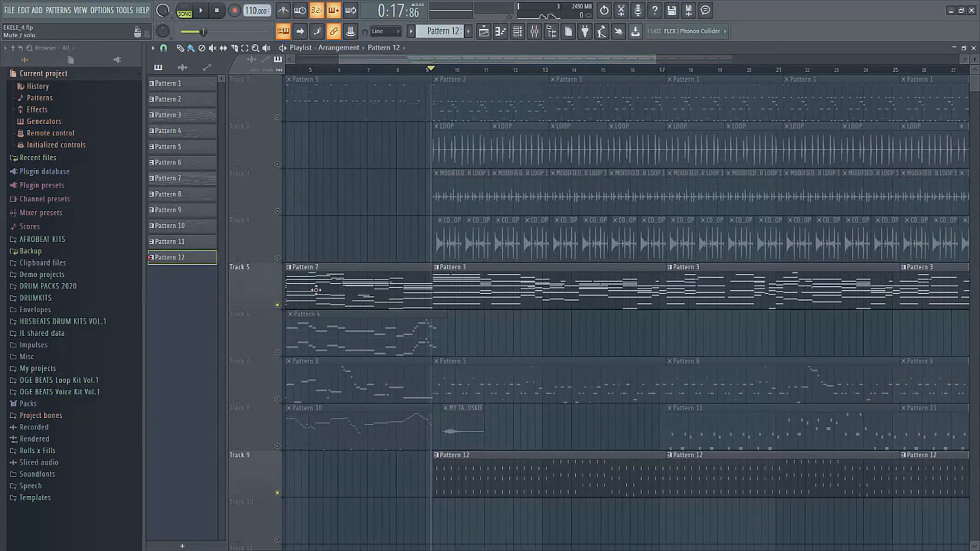
right_click(277, 399)
double_click(452, 380)
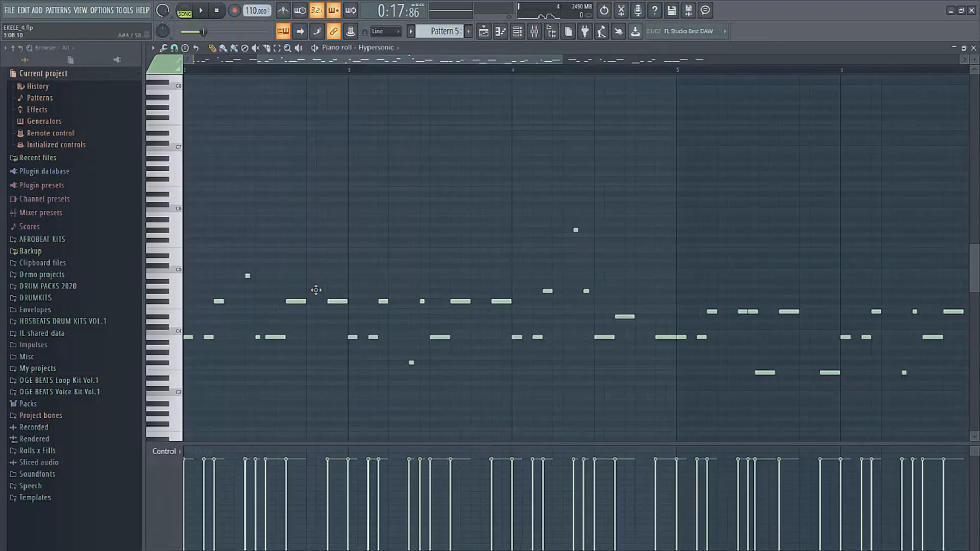
scroll(316, 290, down, 1)
drag(312, 60, 247, 60)
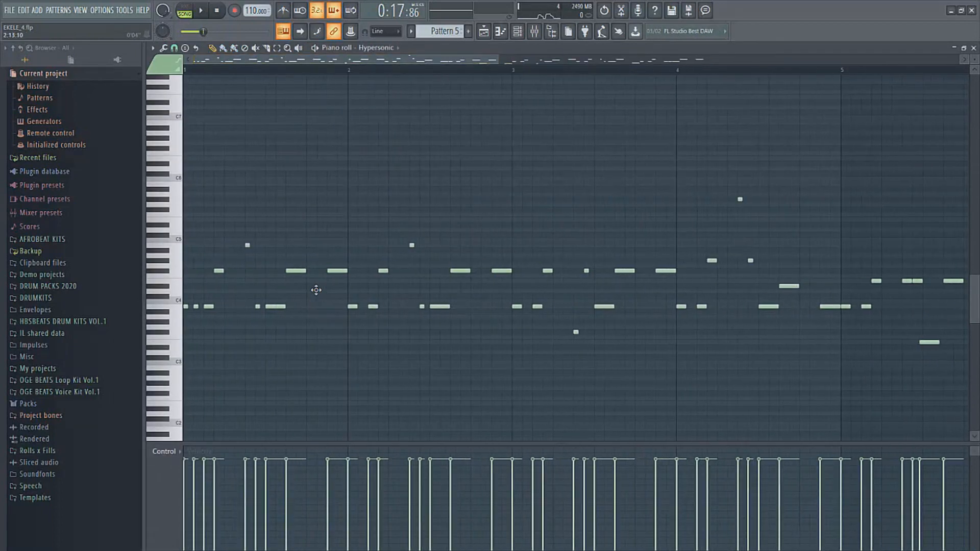
drag(498, 60, 724, 60)
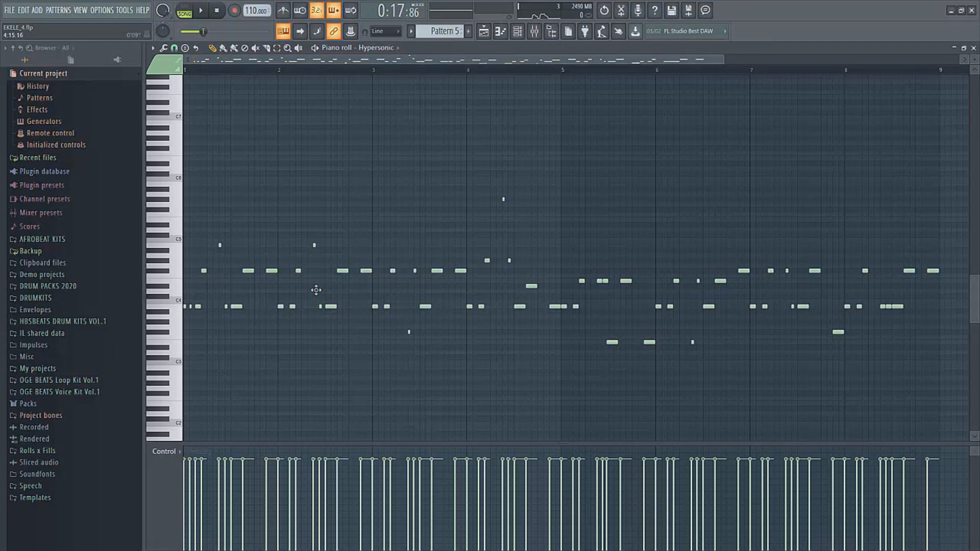
scroll(316, 289, up, 2)
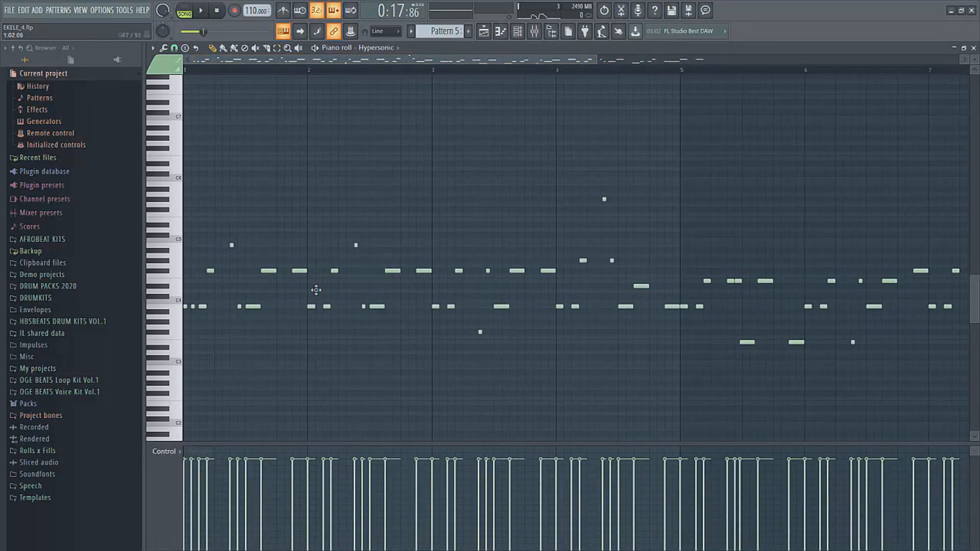
Listen to Pattern 5's bass line from bar 9, stop playback, and return to the playlist.
key(space)
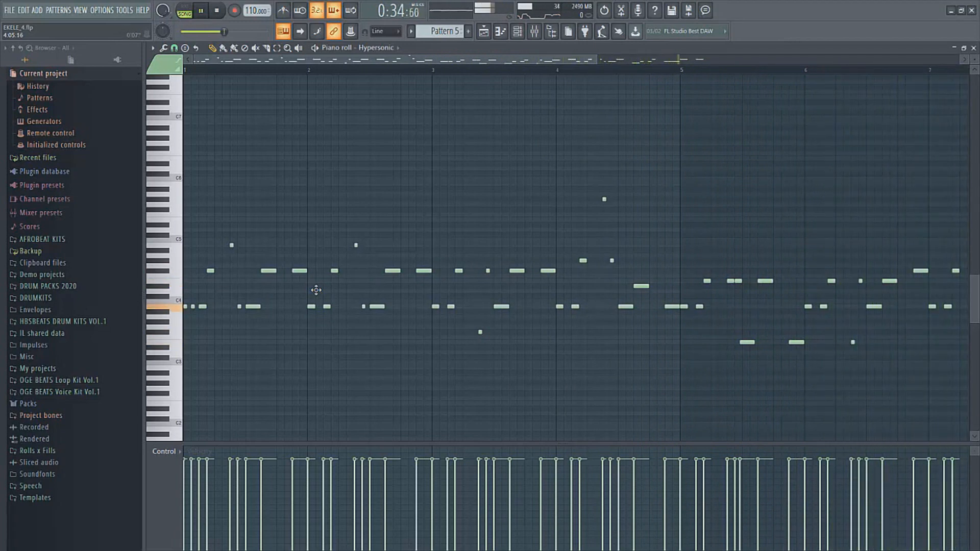
key(space)
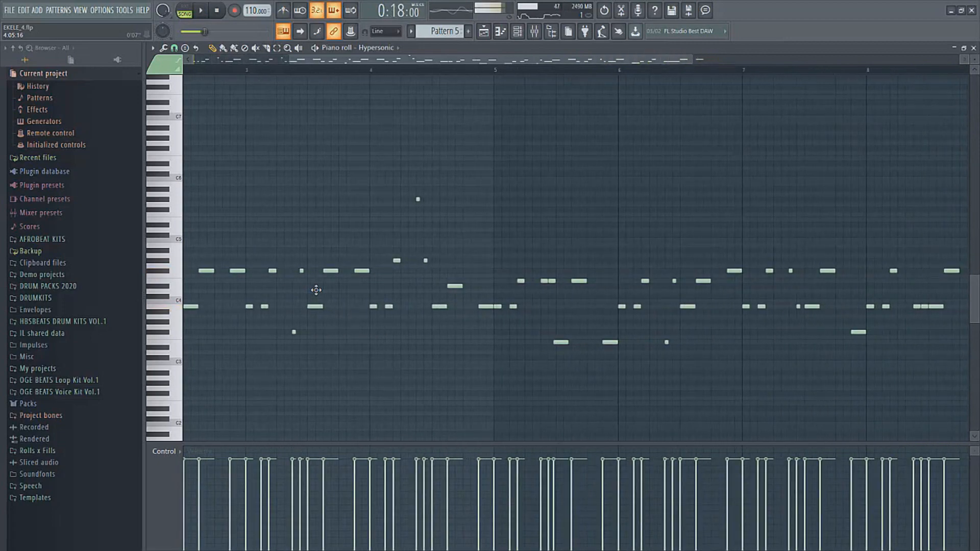
key(F5)
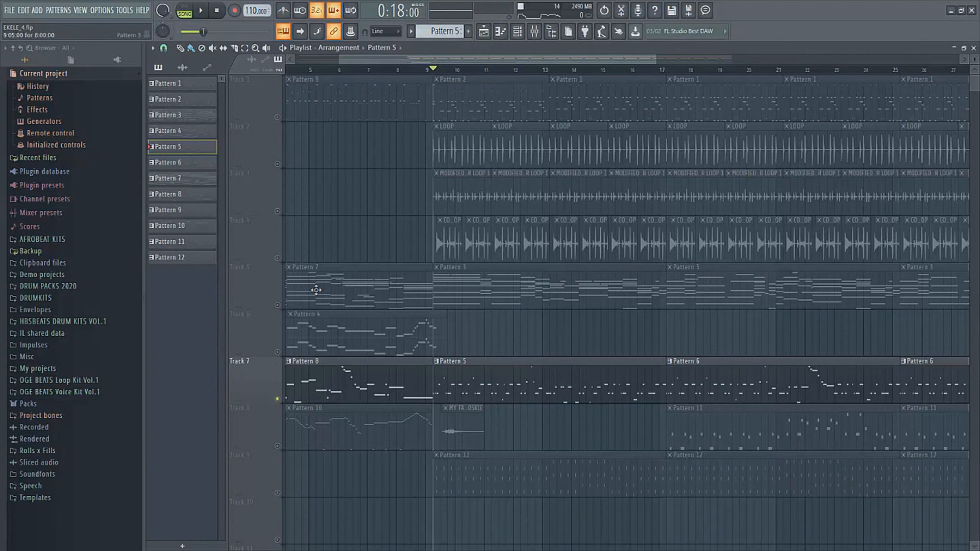
Solo Track 8, play Pattern 11 from around bar 17 while viewing its Purity #2 notes in the piano roll, and stop back in the playlist.
right_click(277, 446)
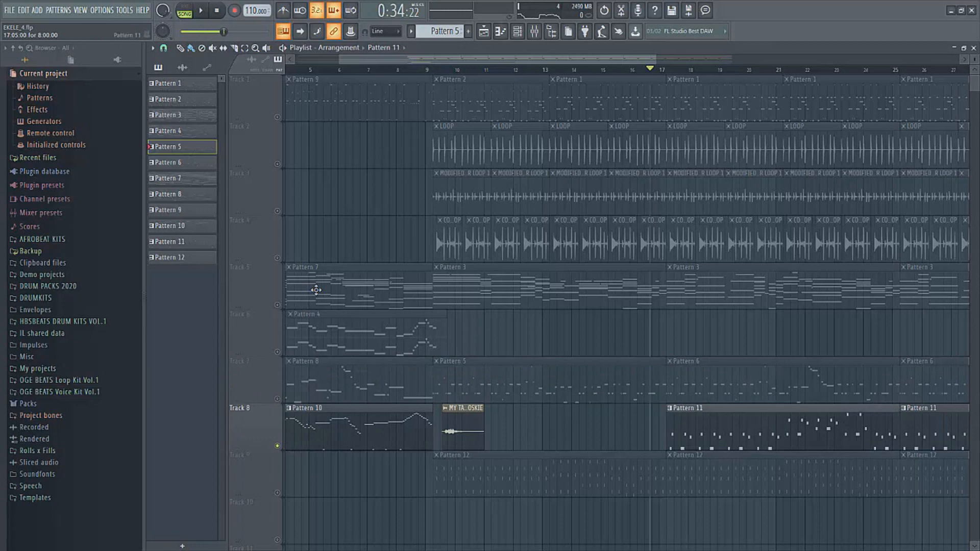
key(F7)
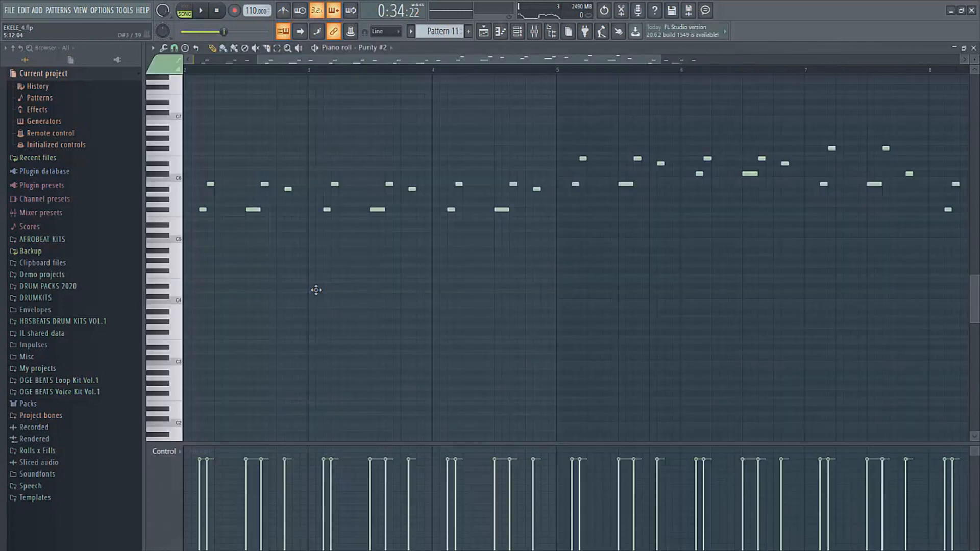
scroll(316, 290, left, 2)
key(space)
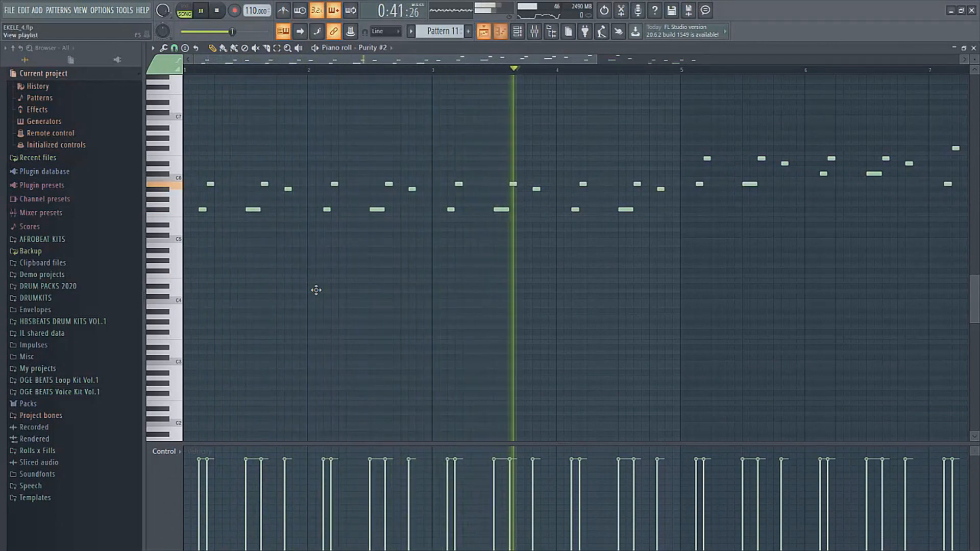
key(space)
key(F5)
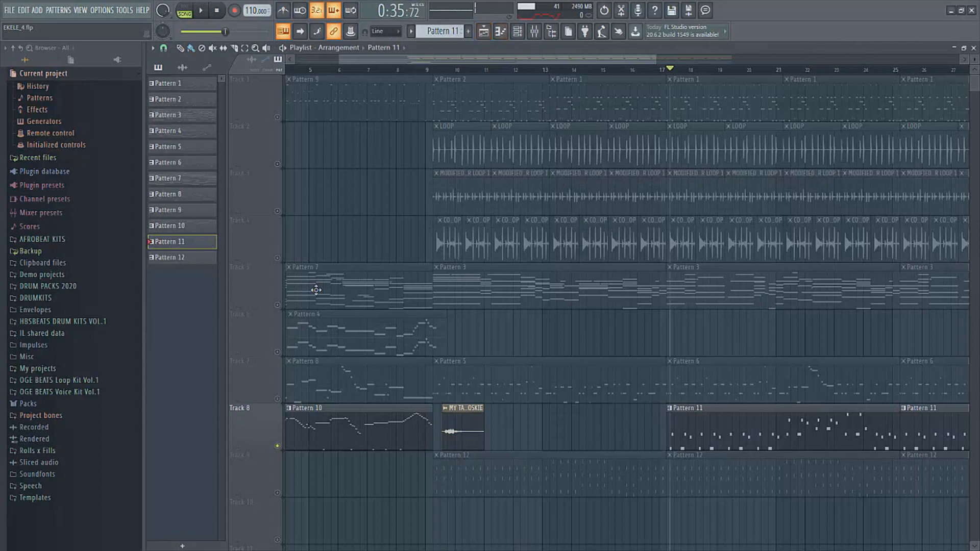
Turn off Track 8's solo so that all playlist tracks are active again.
scroll(316, 290, down, 4)
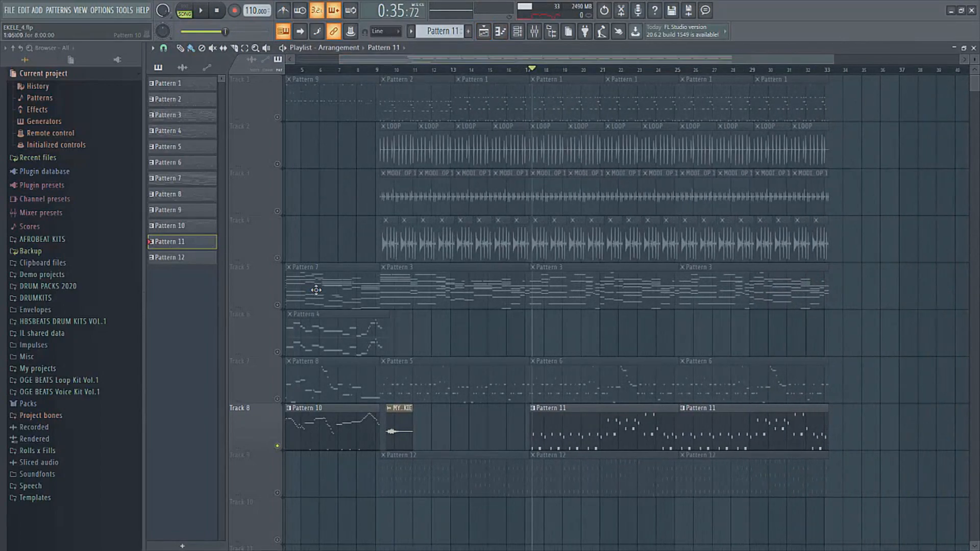
right_click(277, 493)
right_click(277, 493)
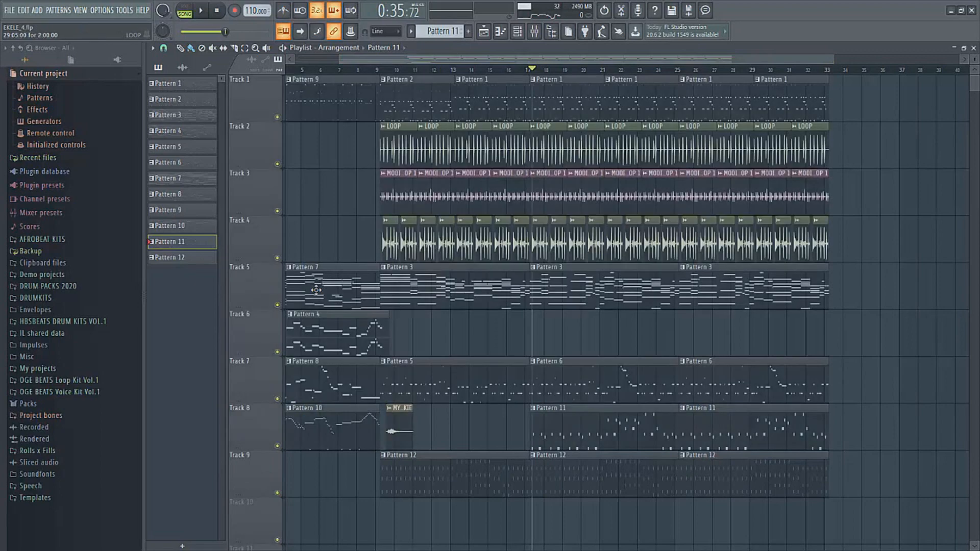
Show Pattern 1 in the channel rack, listen to it briefly in pattern mode, and stop playback.
click(517, 31)
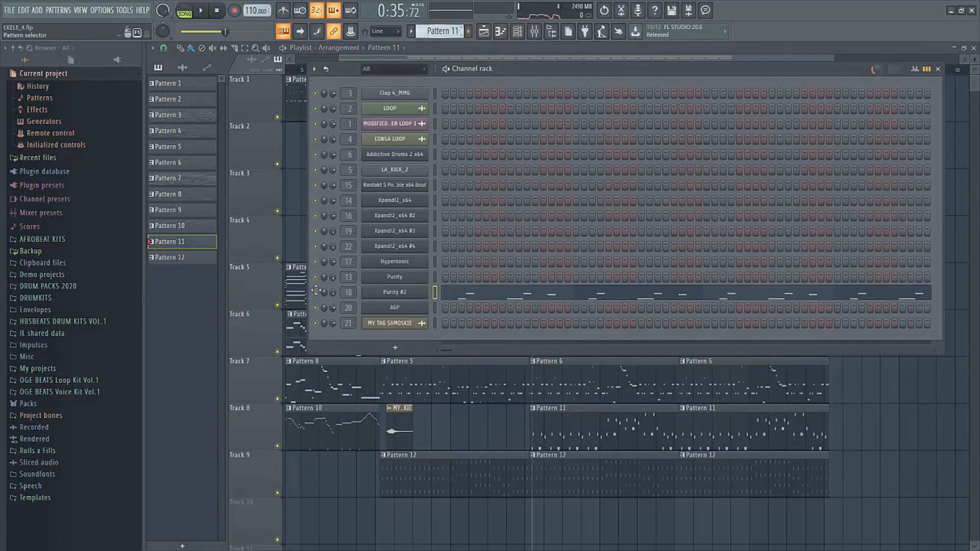
drag(442, 31, 441, 56)
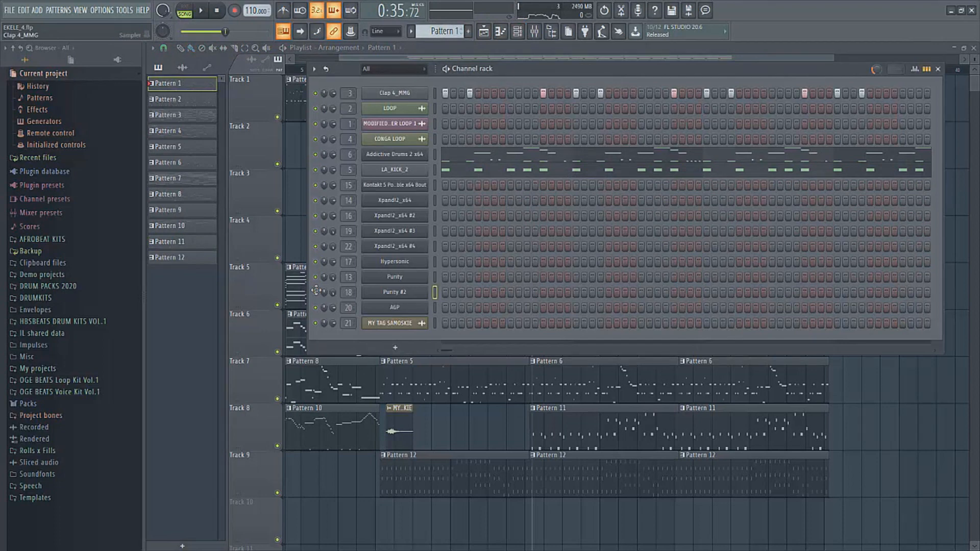
key(l)
key(space)
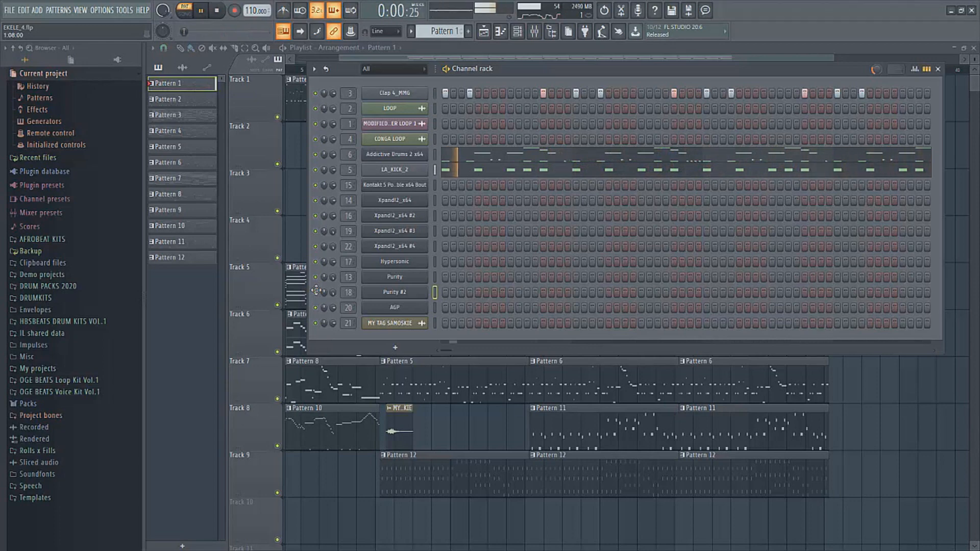
key(space)
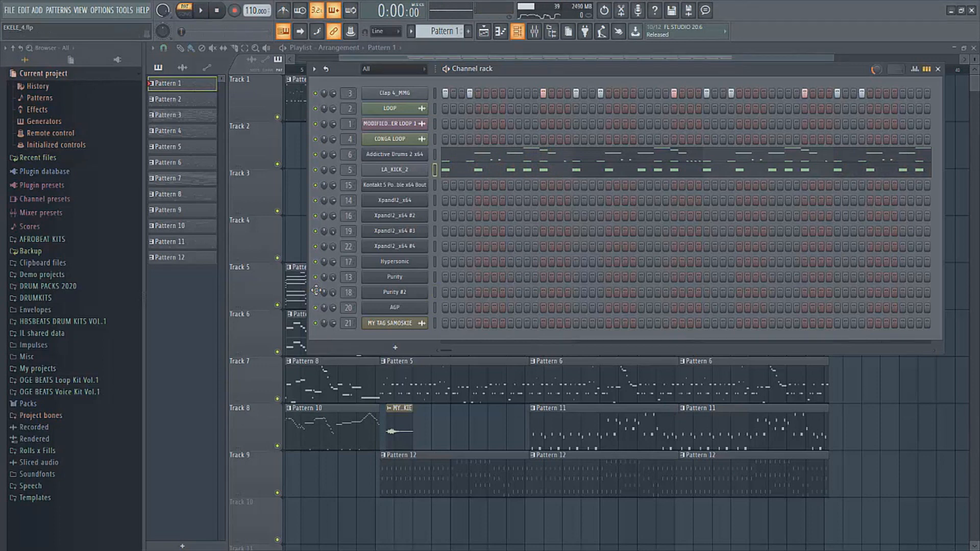
Review the LA_KICK_2 mixer insert's Fruity parametric EQ 2 curve and EZmix preset, closing each plugin window again.
key(F9)
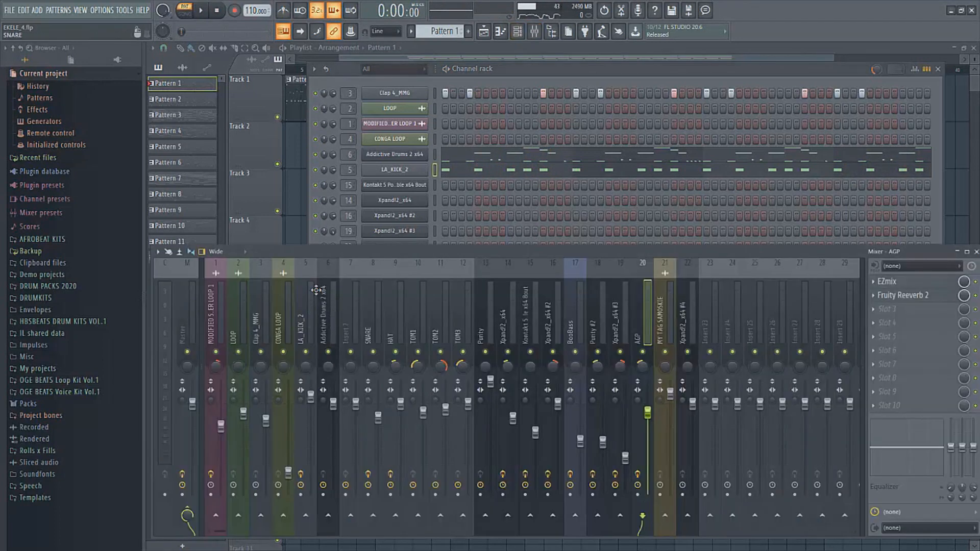
click(306, 327)
click(911, 282)
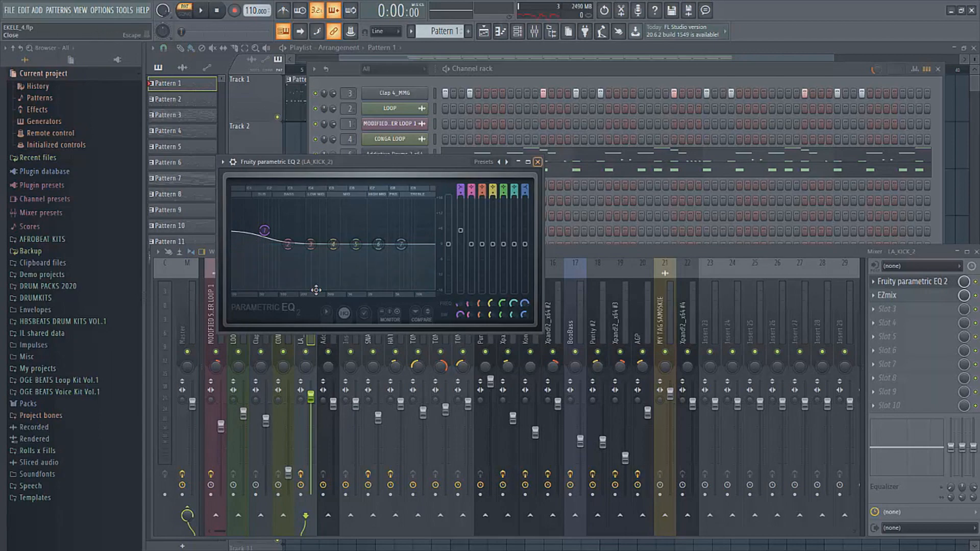
click(537, 162)
click(886, 296)
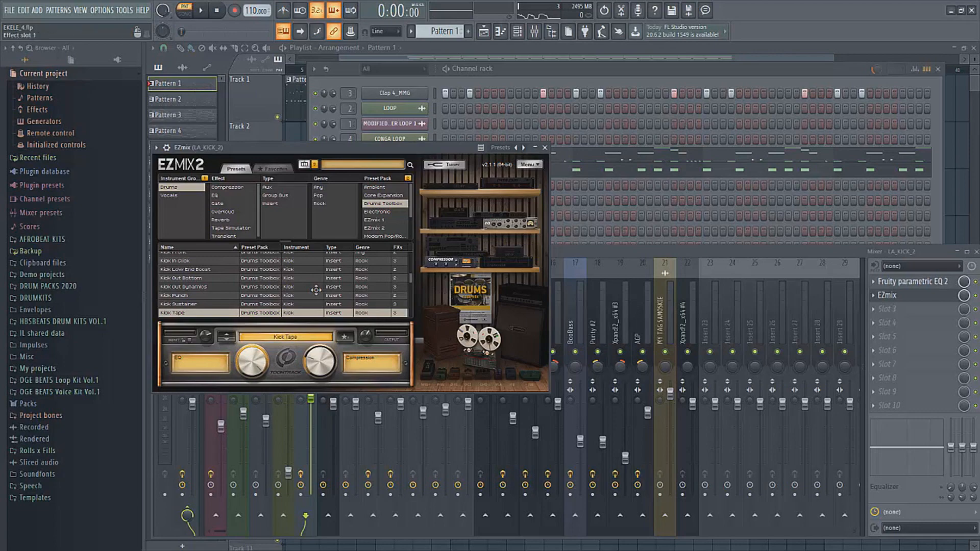
click(545, 147)
click(912, 282)
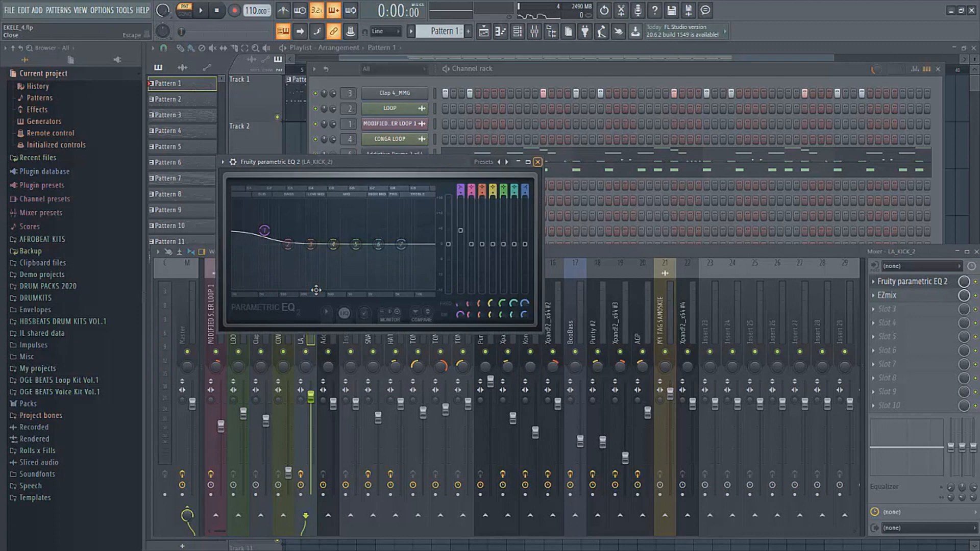
click(537, 161)
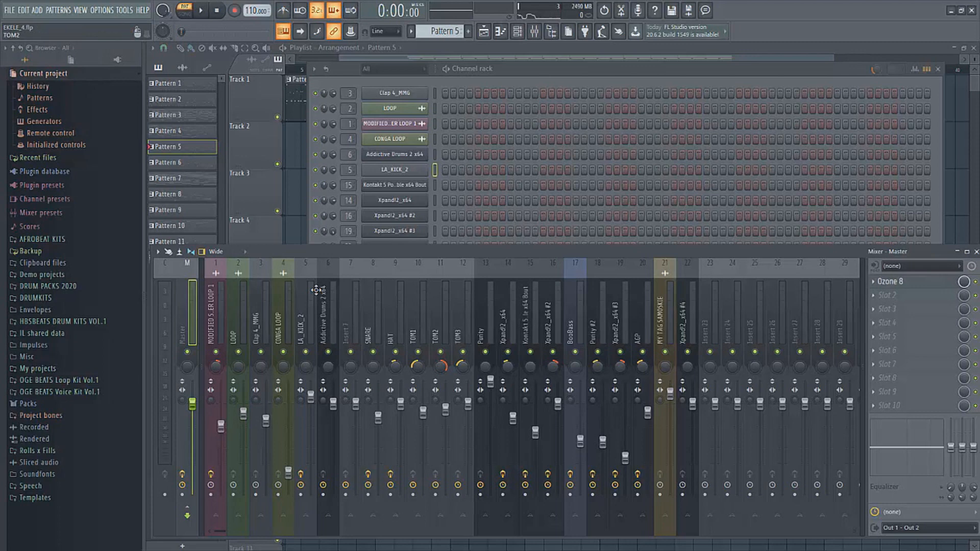
Step forward through the mixer inserts from the Master, examining the effects loaded on each one.
key(Right)
key(Right)
key(Right)
key(Right)
key(Right)
key(Right)
key(Right)
key(Right)
key(Right)
key(Right)
key(Right)
key(Right)
key(Right)
key(Right)
key(Right)
key(Right)
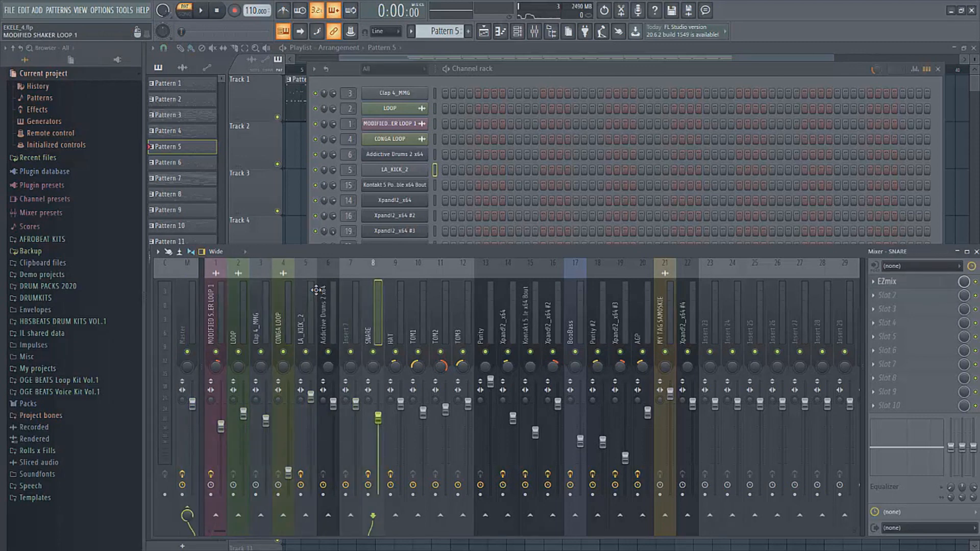
key(Right)
key(Left)
key(Right)
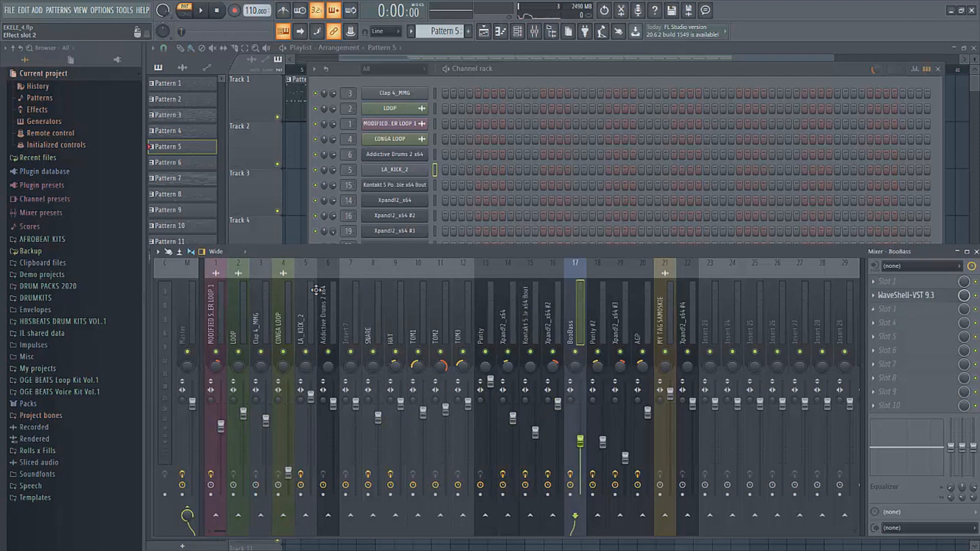
key(Right)
key(Right)
key(Right)
key(Right)
key(Right)
Step back through the mixer inserts to Addictive Drums 2 x64, reviewing each one's effect slots.
key(Left)
key(Left)
key(Left)
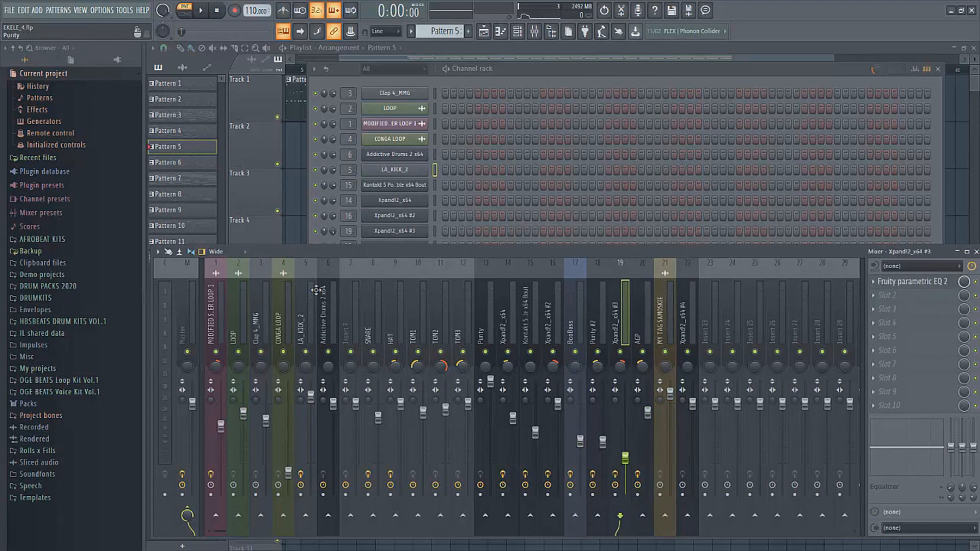
key(Left)
key(Left)
key(Left)
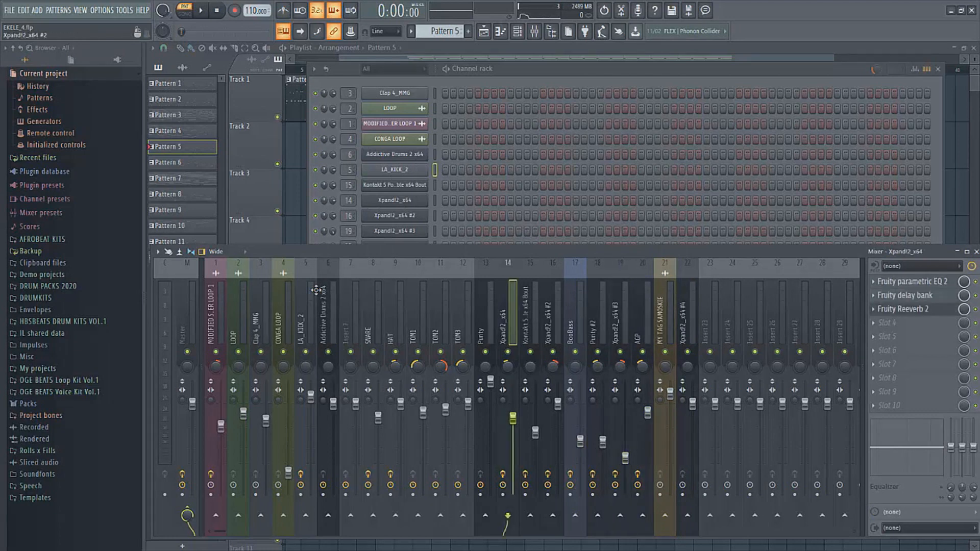
key(Left)
key(Left)
key(Left)
key(Left)
key(Left)
key(Left)
key(Left)
key(Left)
key(Left)
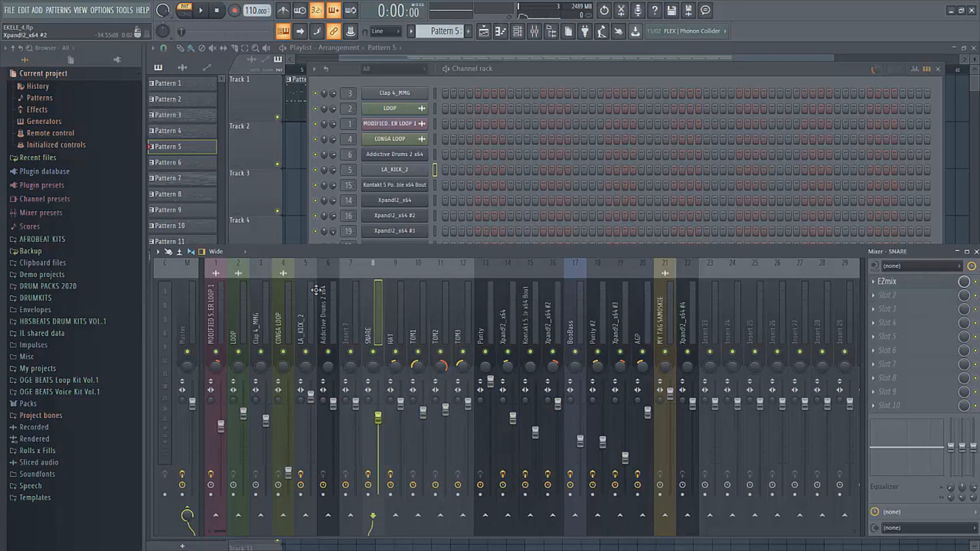
key(Left)
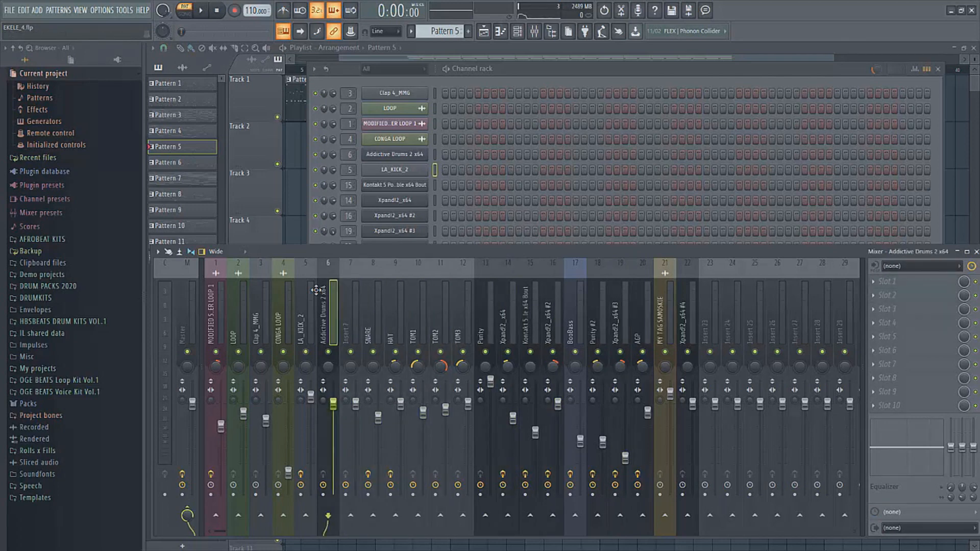
Check the channel rack, review the SNARE and HAT mixer inserts' effects, and return to the playlist.
key(F6)
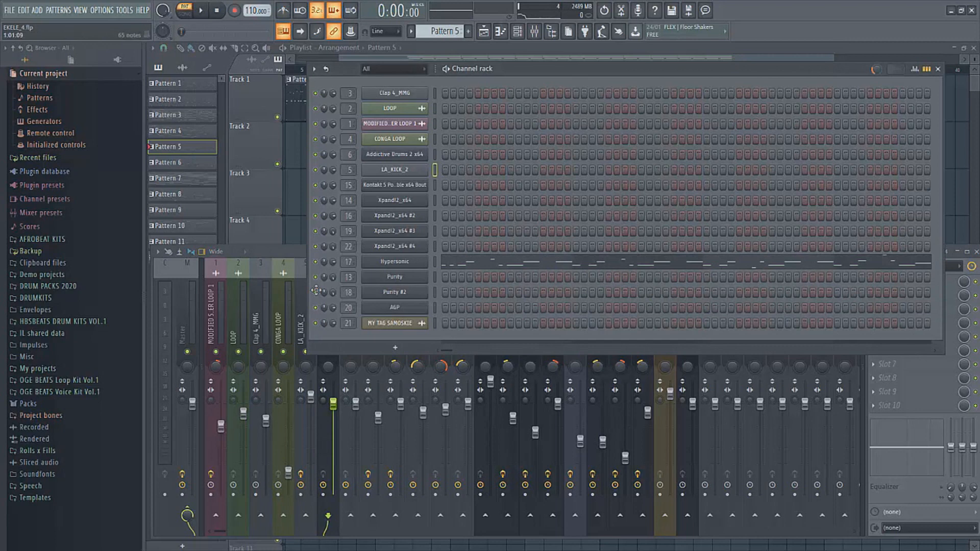
key(F9)
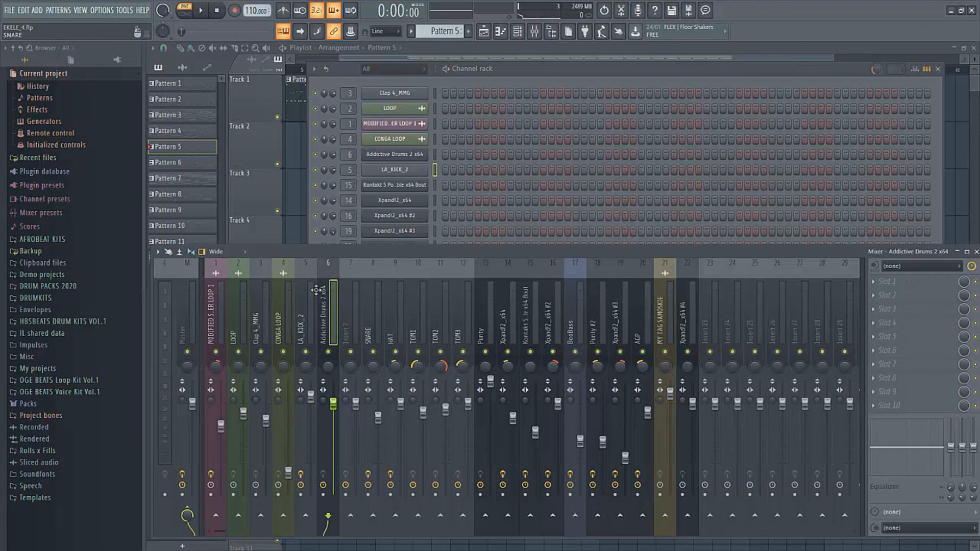
key(Right)
key(Right)
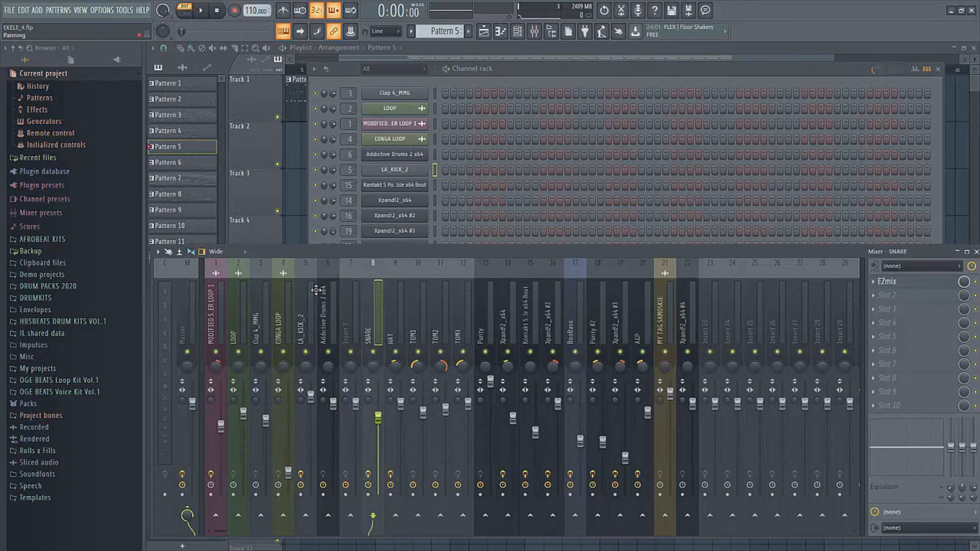
key(Right)
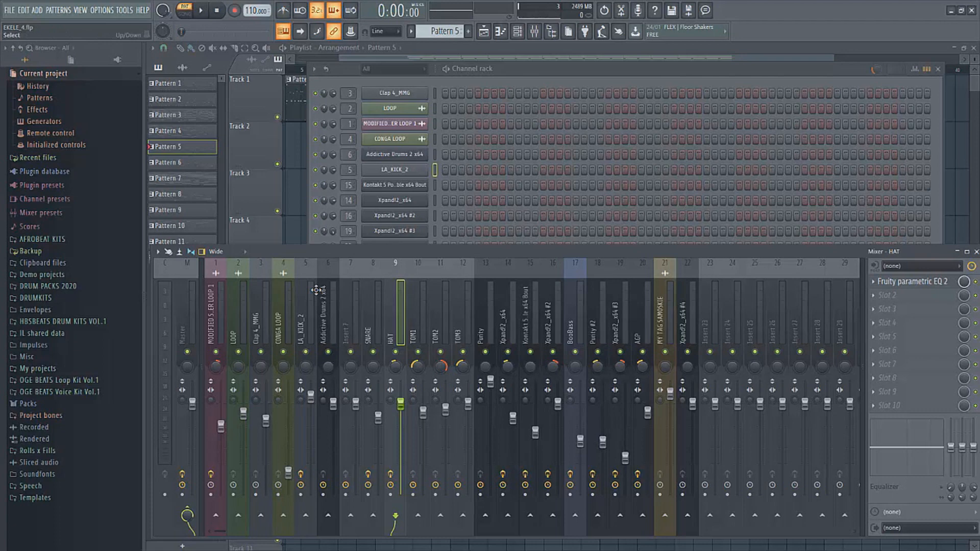
key(F6)
key(F5)
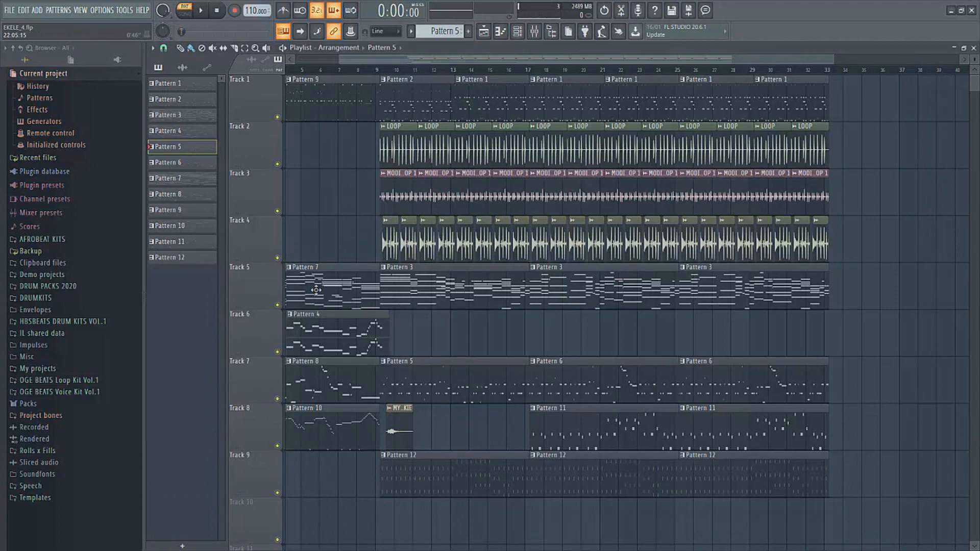
Play Pattern 5 in pattern mode while viewing the BooBass mixer insert, stop playback, and close the mixer.
scroll(316, 290, left, 3)
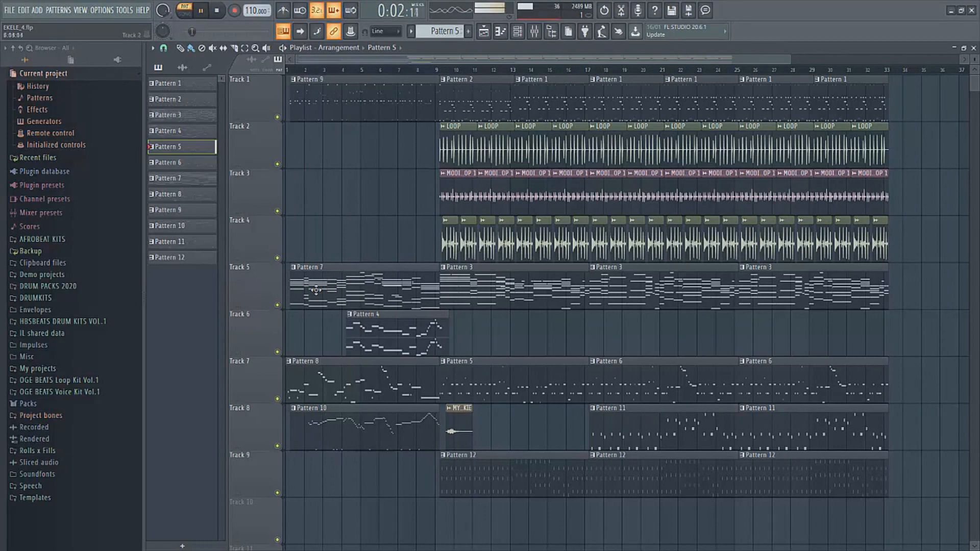
key(F9)
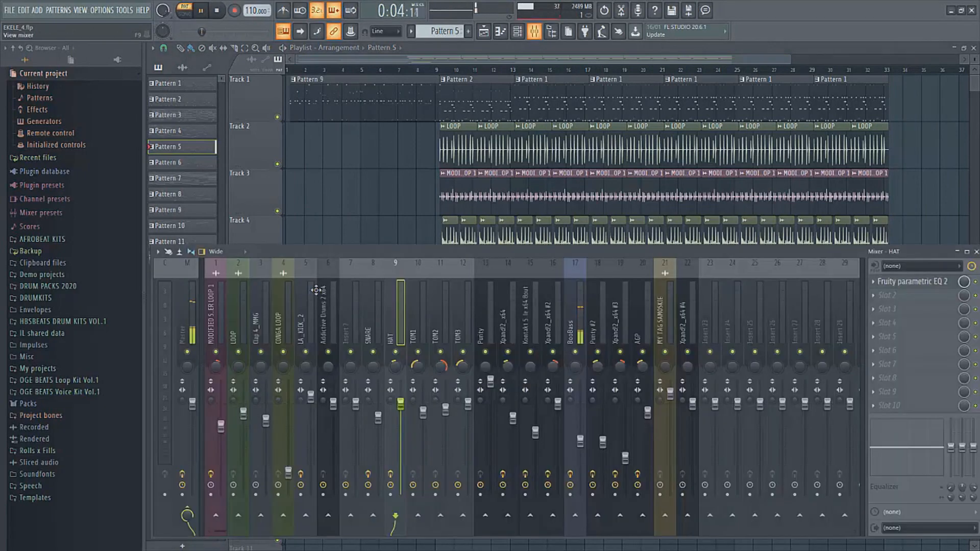
click(572, 327)
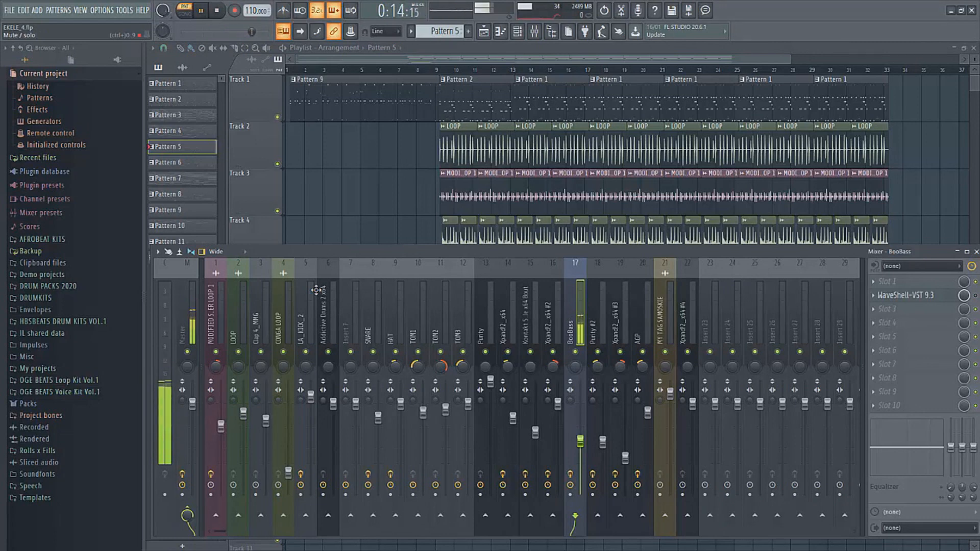
key(space)
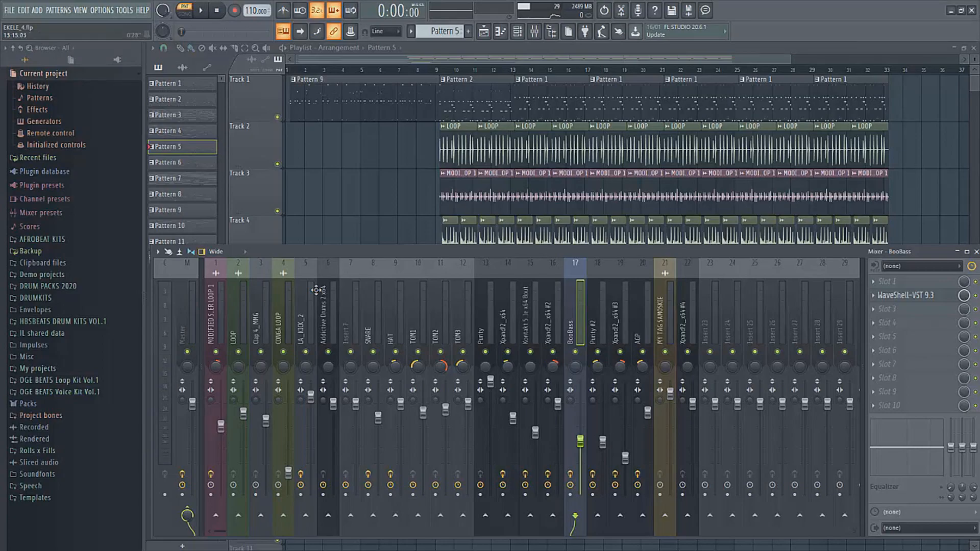
key(F9)
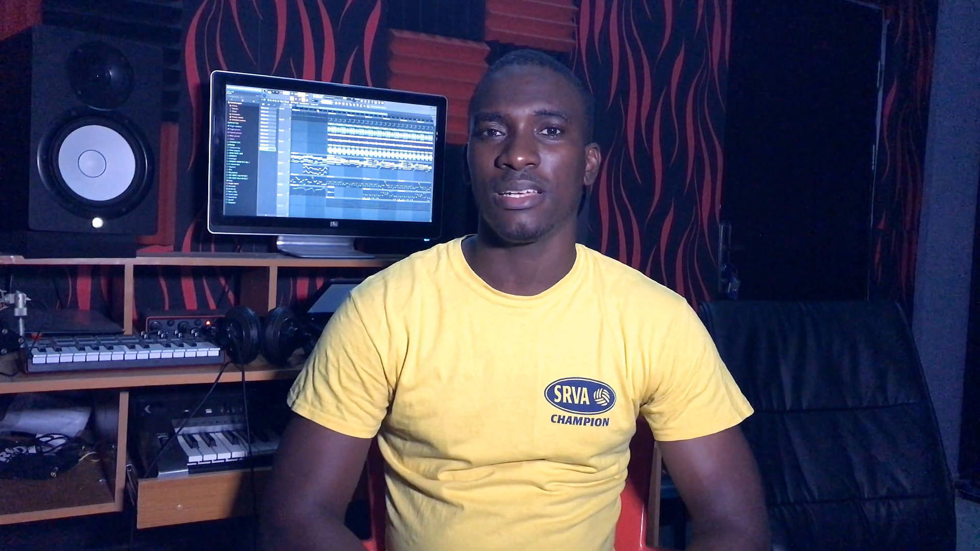